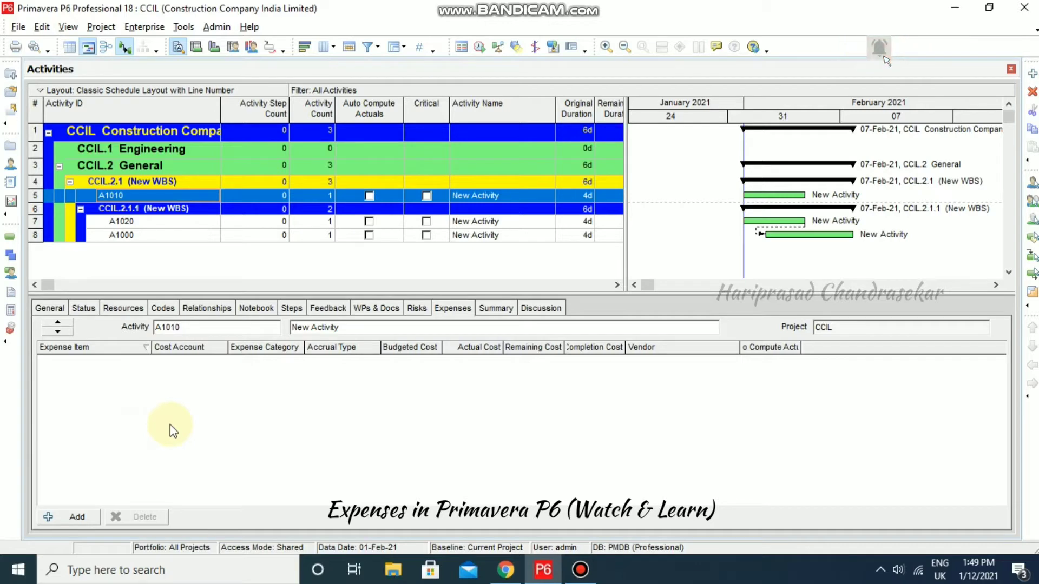
Step: Add an expense item named Misc Expenses to A1010, keeping Uniform over Activity accrual
{"action": "left_click", "coordinate": [77, 517]}
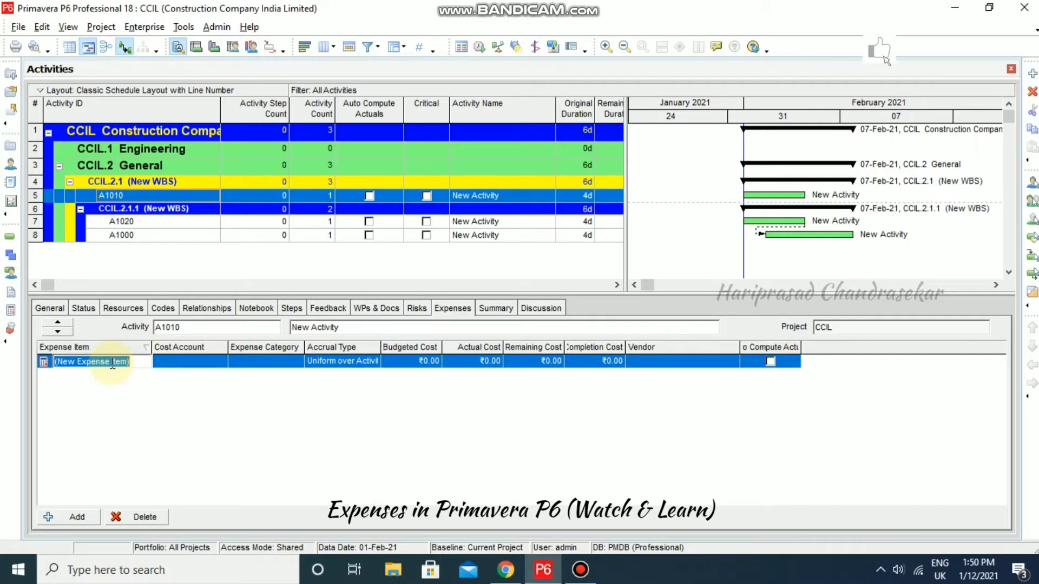
{"action": "type", "text": "Misc Ex"}
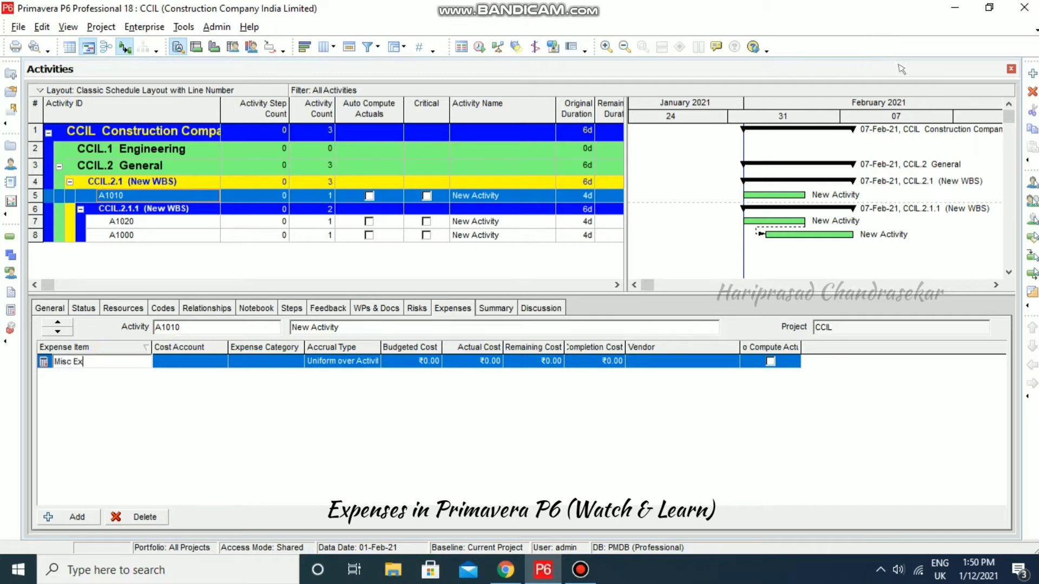
{"action": "type", "text": "penses"}
{"action": "left_click", "coordinate": [157, 393]}
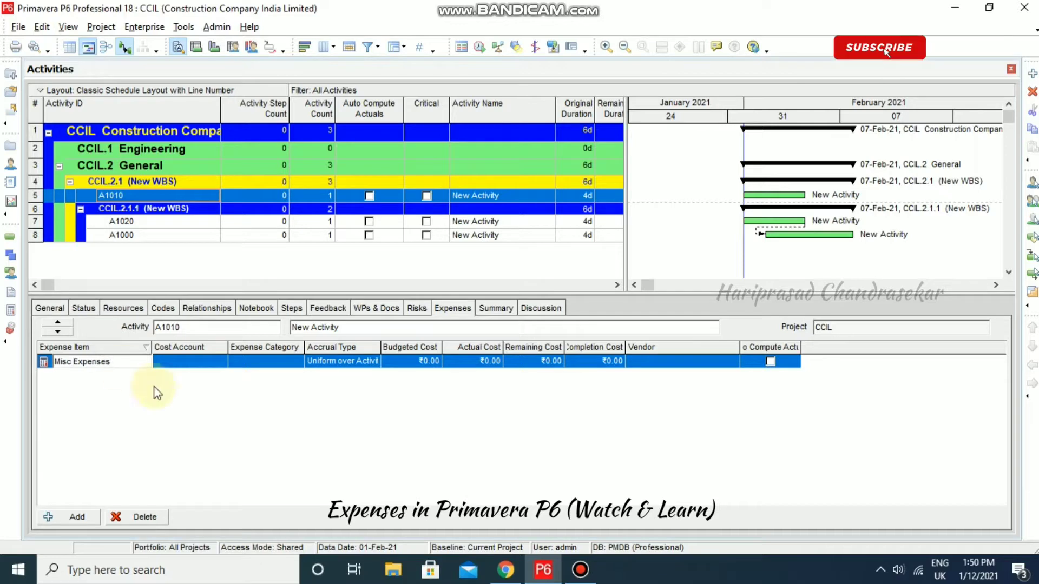
{"action": "left_click", "coordinate": [376, 361]}
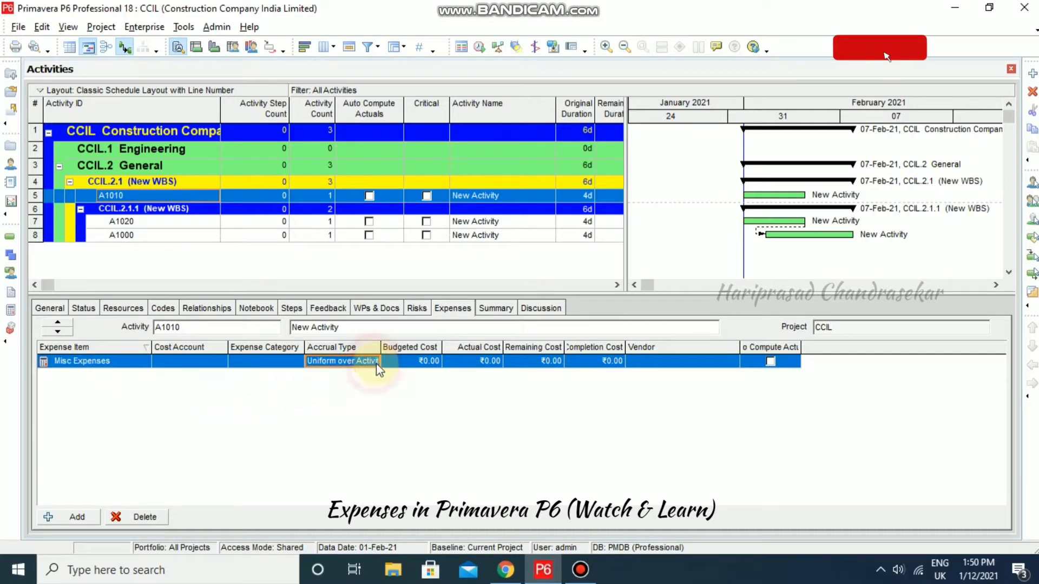
{"action": "left_click", "coordinate": [376, 362]}
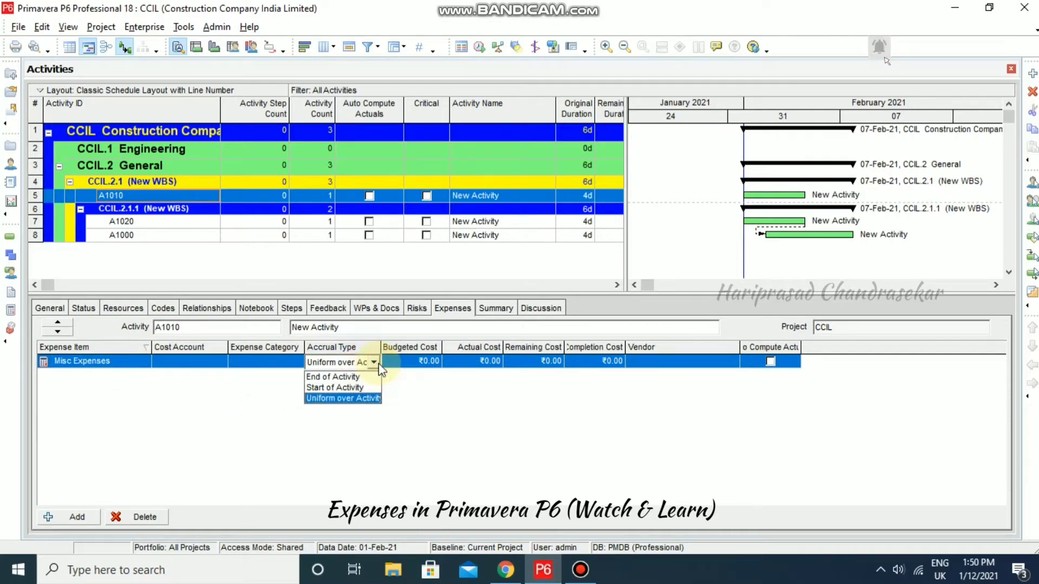
{"action": "left_click", "coordinate": [360, 400]}
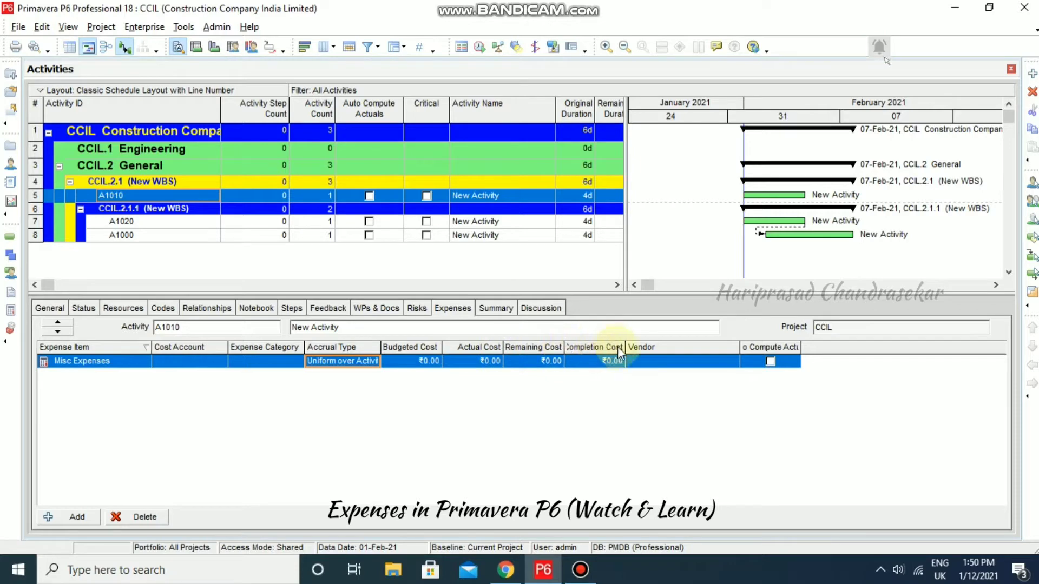
Step: Set ABC Pvt Limited as the vendor of Misc Expenses
{"action": "left_click", "coordinate": [735, 363]}
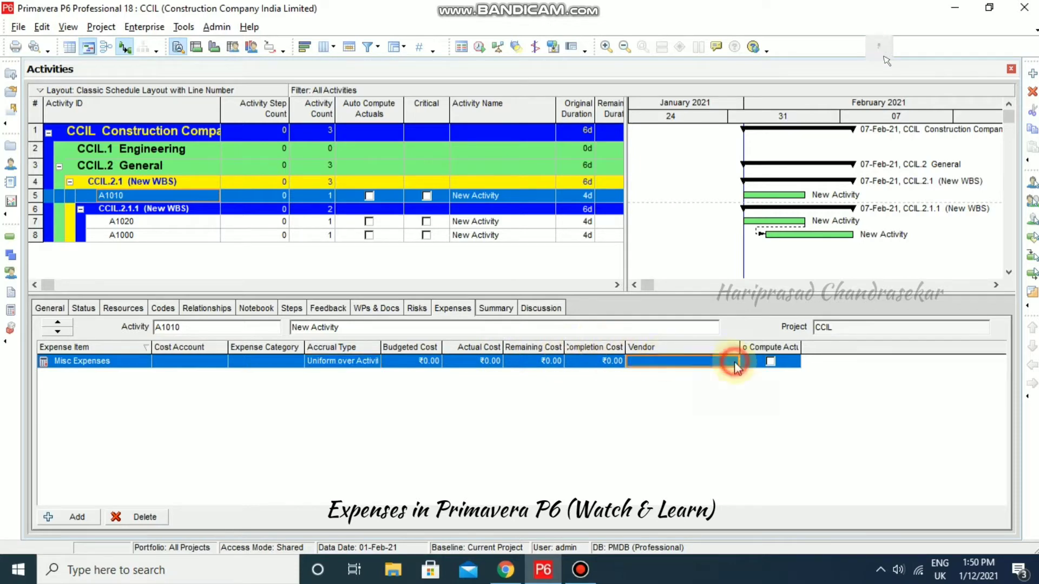
{"action": "left_click", "coordinate": [735, 362]}
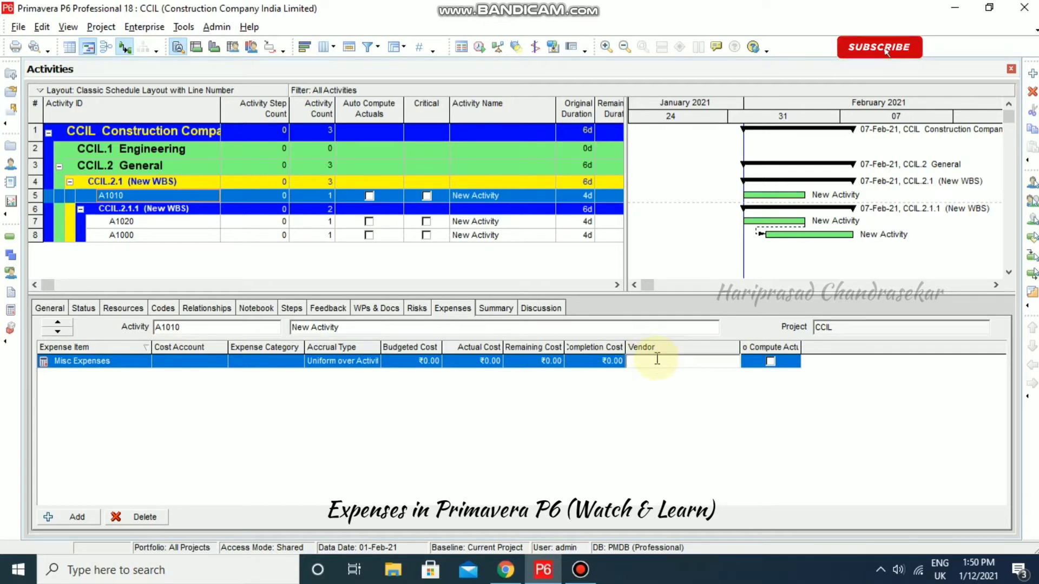
{"action": "type", "text": "ABC Pvt Limited"}
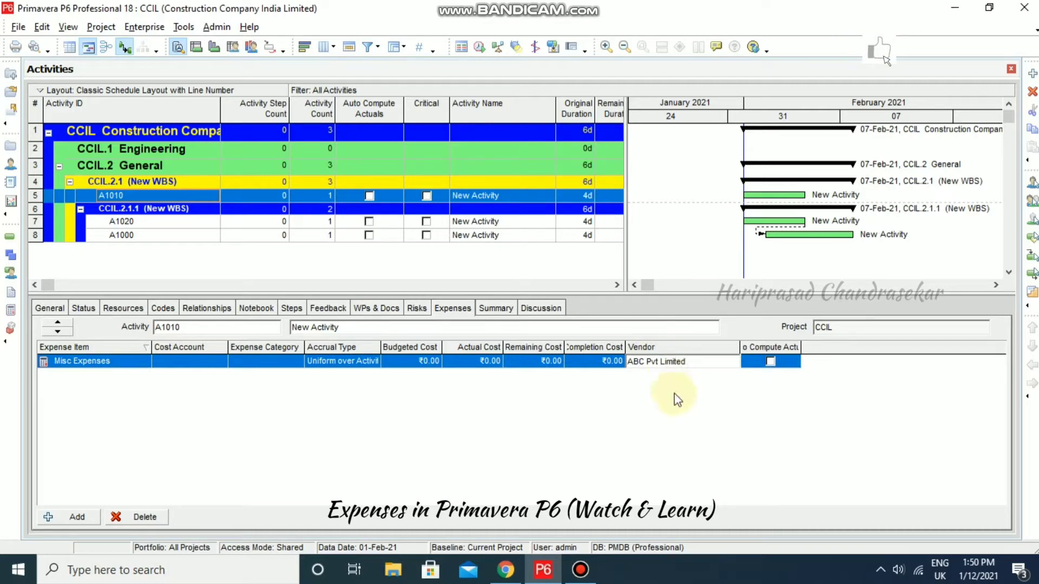
{"action": "left_click", "coordinate": [689, 359]}
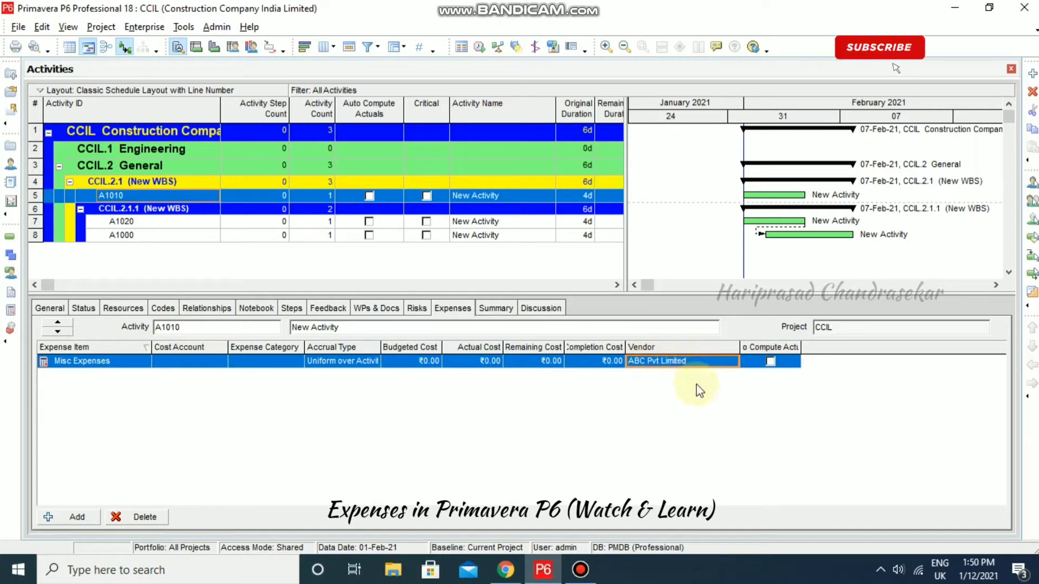
Step: Enter a ₹1,000.00 budgeted cost and an initial actual cost of 500 for Misc Expenses
{"action": "left_click", "coordinate": [432, 362]}
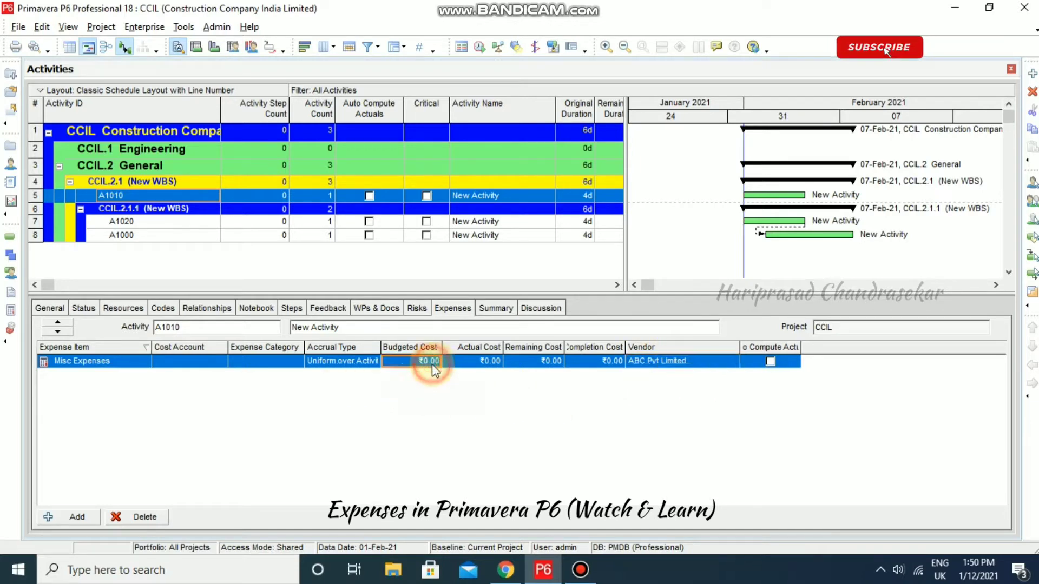
{"action": "left_click", "coordinate": [433, 364]}
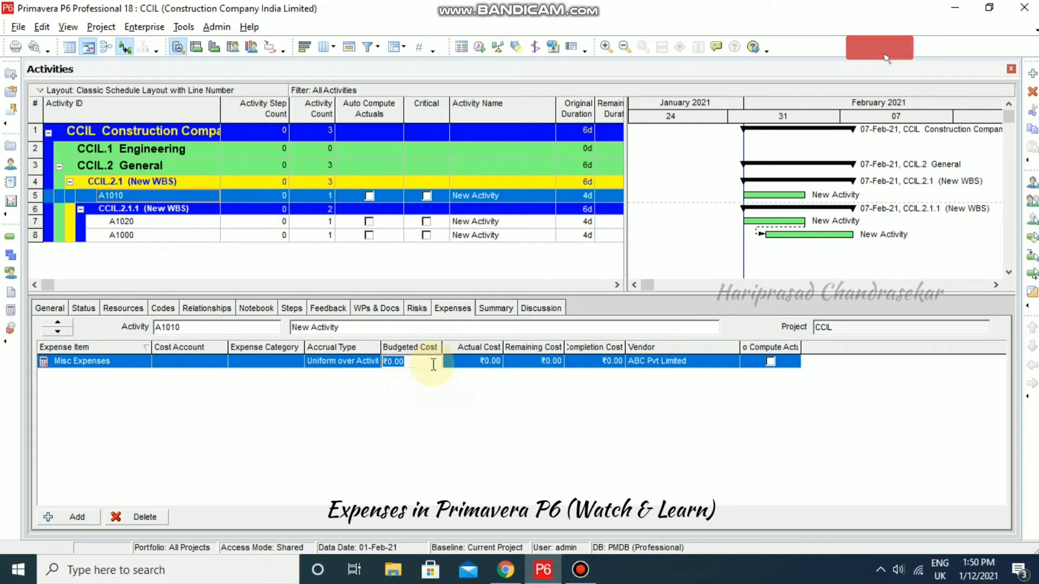
{"action": "type", "text": "1000"}
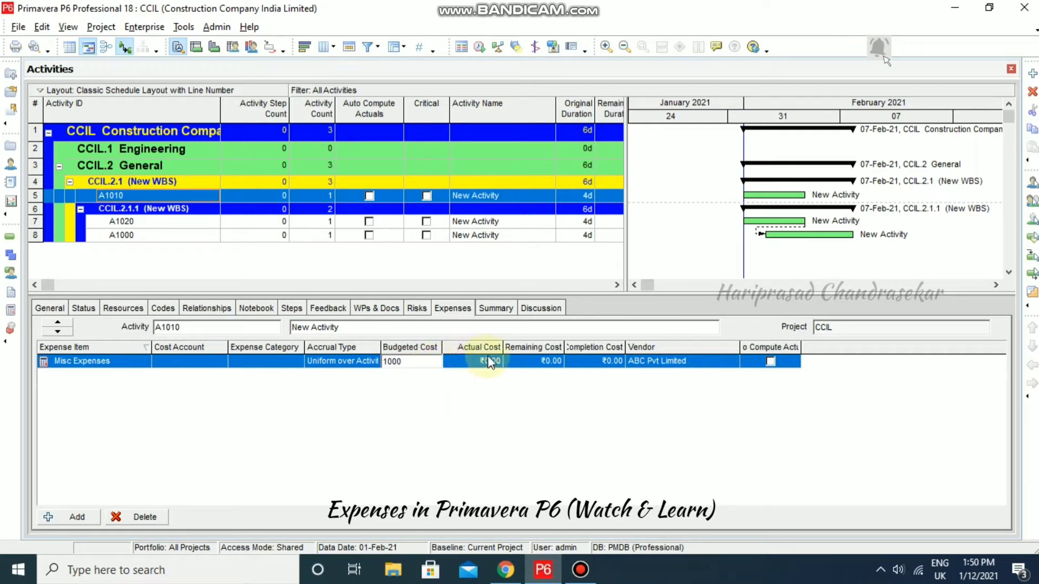
{"action": "left_click", "coordinate": [490, 361]}
{"action": "left_click", "coordinate": [491, 364]}
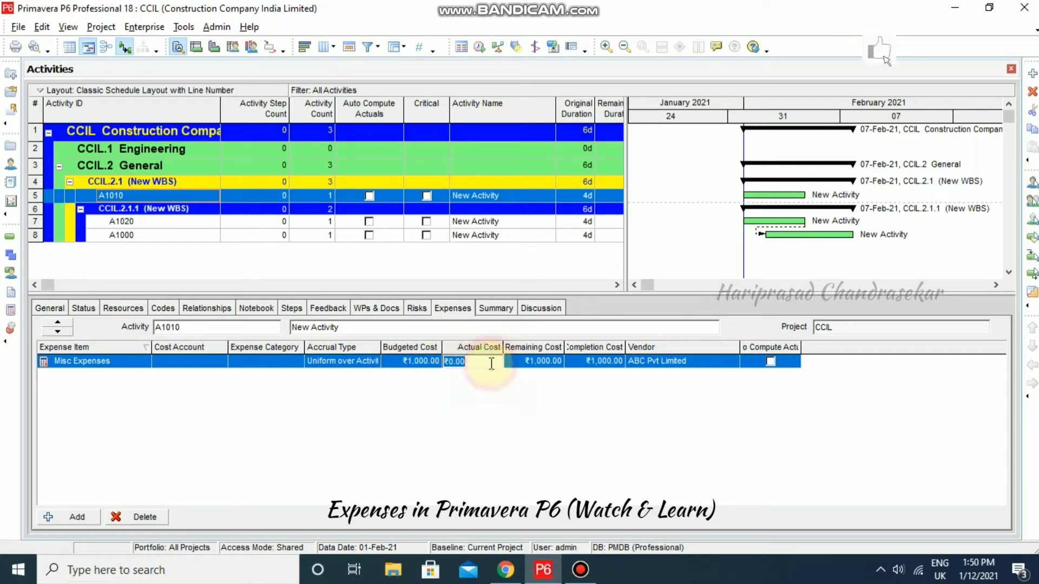
{"action": "type", "text": "5"}
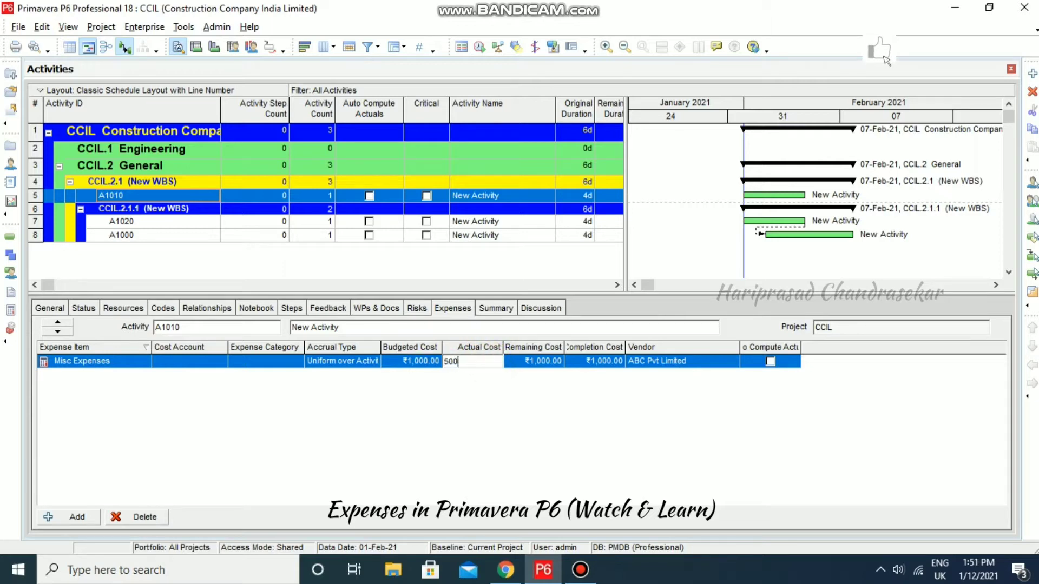
{"action": "type", "text": "00"}
{"action": "key", "text": "Return"}
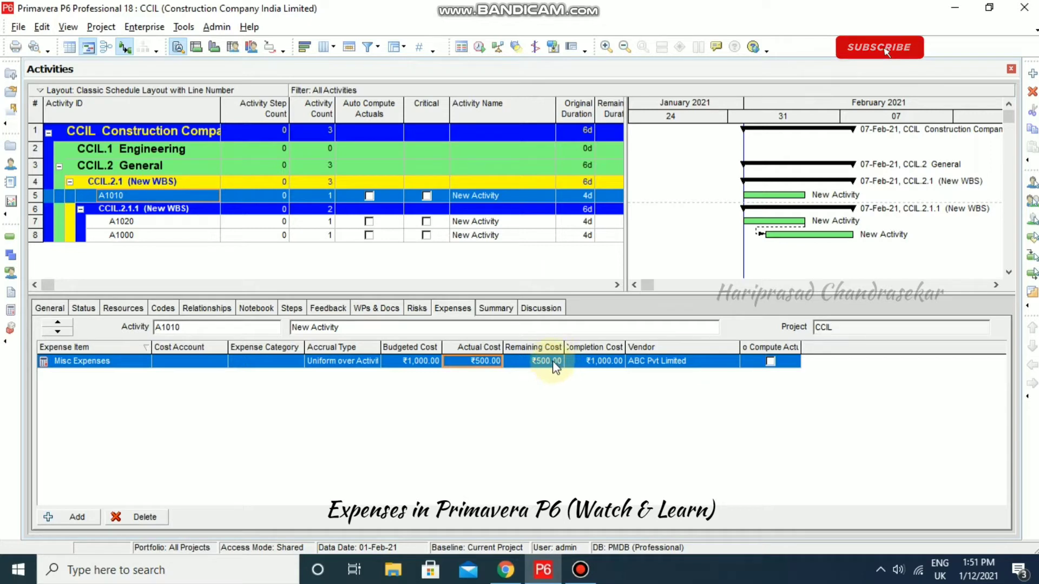
Step: Correct the Misc Expenses actual cost to ₹1,500.00, leaving ₹0.00 remaining
{"action": "left_click", "coordinate": [611, 362]}
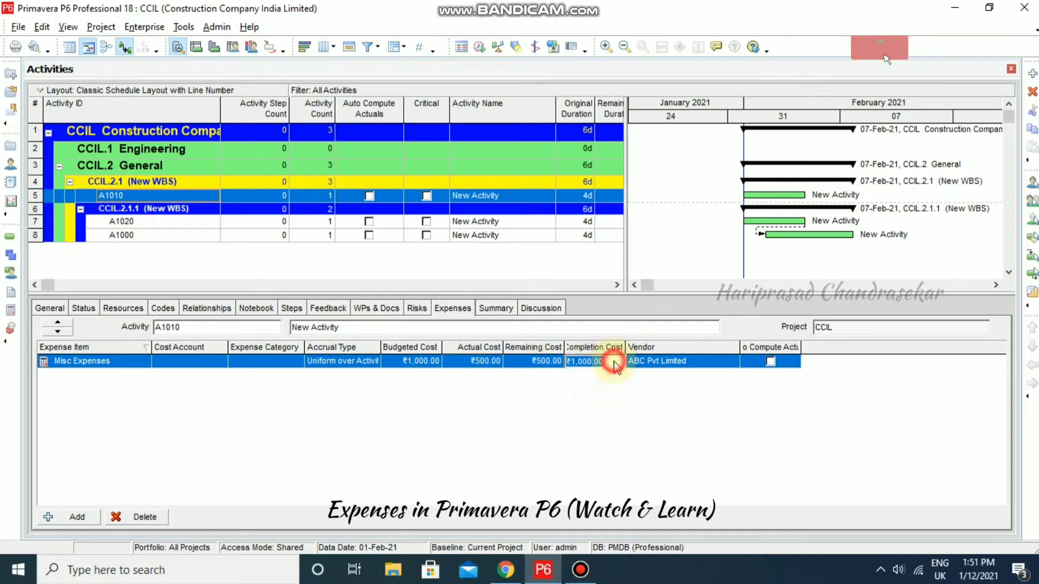
{"action": "left_click", "coordinate": [615, 363]}
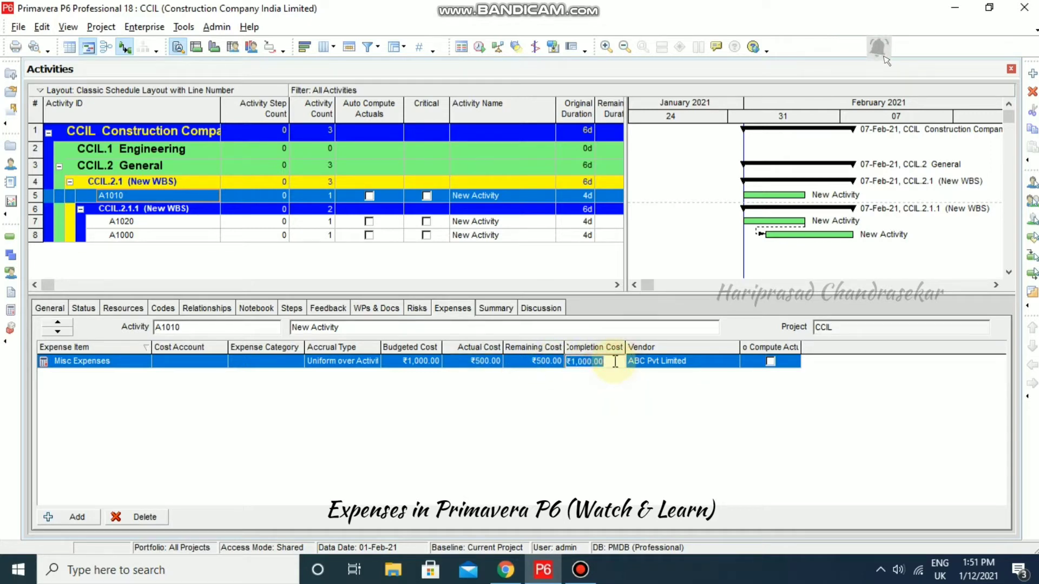
{"action": "left_click", "coordinate": [489, 363]}
{"action": "left_click", "coordinate": [489, 363]}
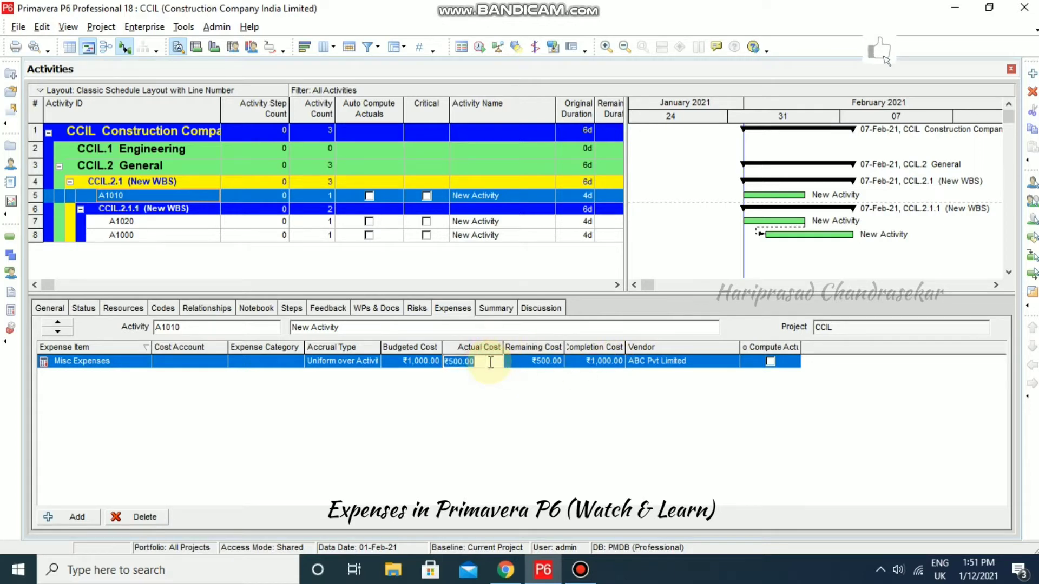
{"action": "type", "text": "1500"}
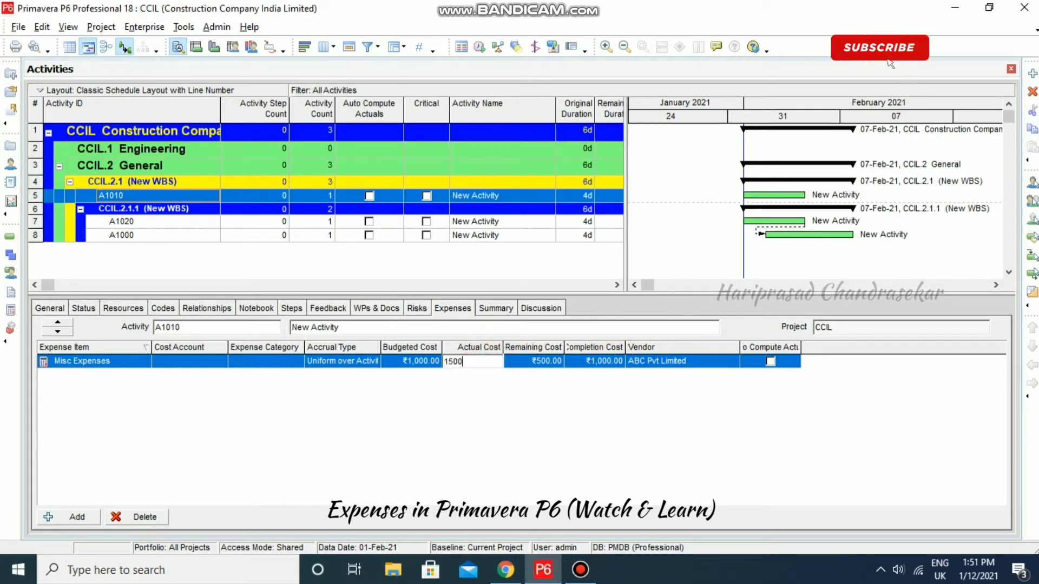
{"action": "key", "text": "Return"}
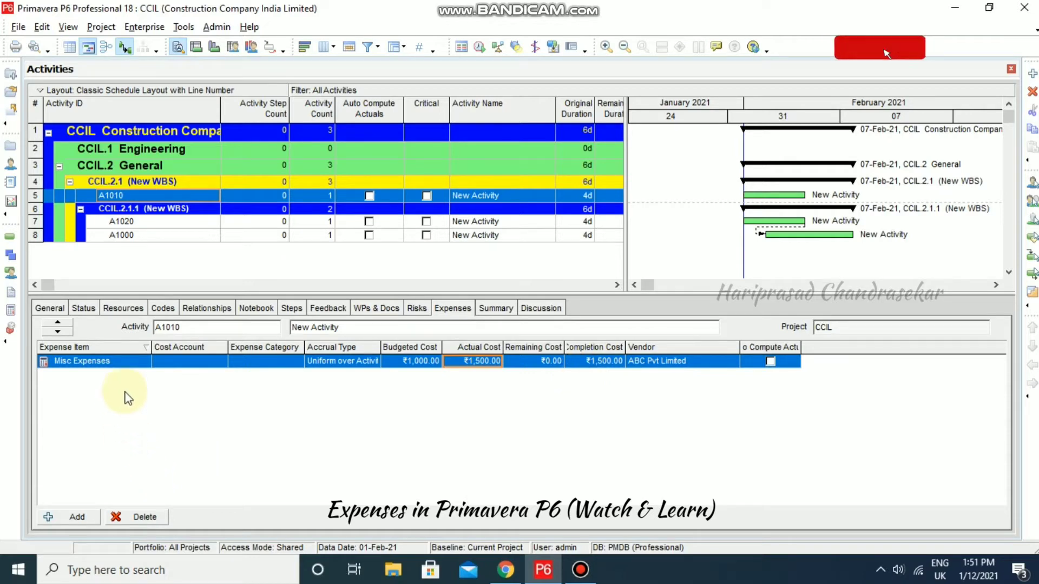
Step: In Project Expenses, add a new expense named Other Expenses for activity A1000
{"action": "left_click", "coordinate": [102, 27]}
{"action": "left_click", "coordinate": [122, 115]}
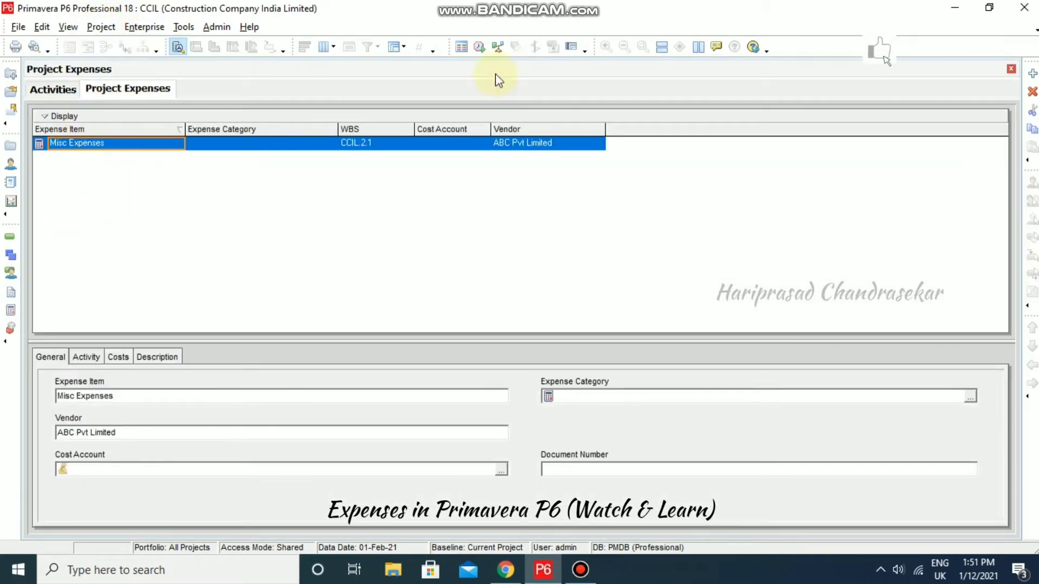
{"action": "left_click", "coordinate": [1032, 75]}
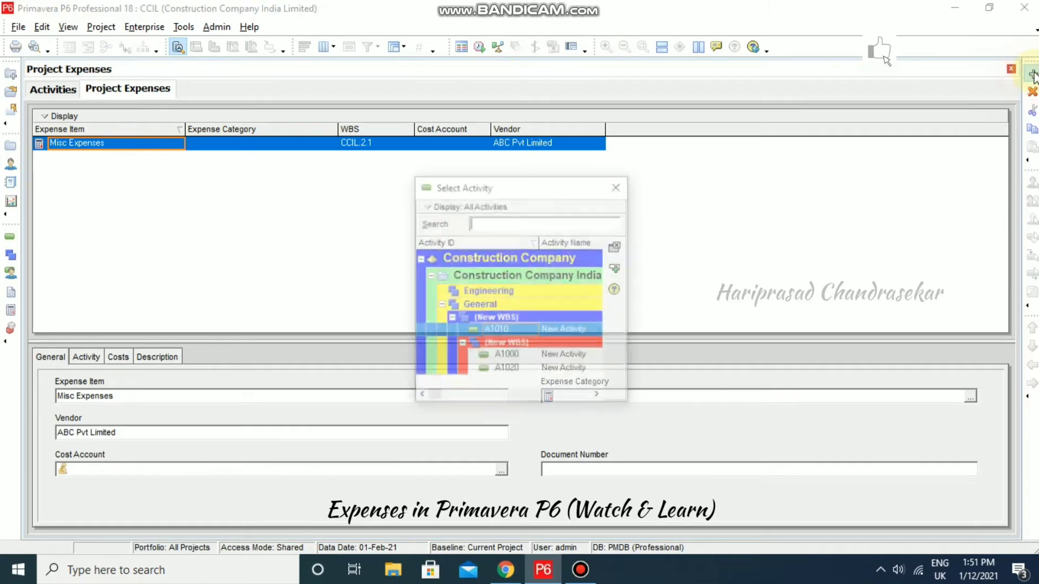
{"action": "left_click", "coordinate": [563, 356]}
{"action": "double_click", "coordinate": [563, 358]}
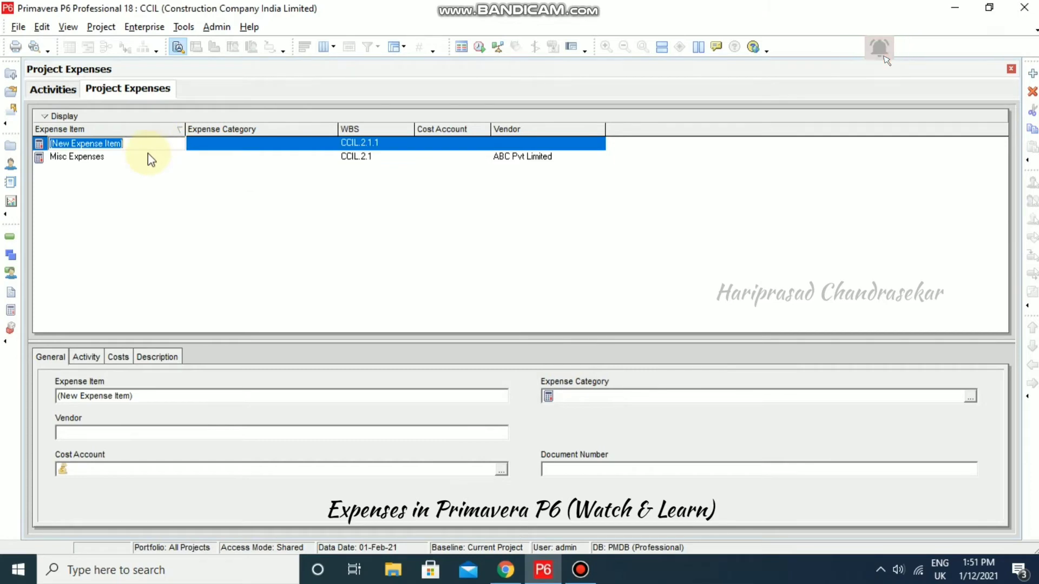
{"action": "type", "text": "Other"}
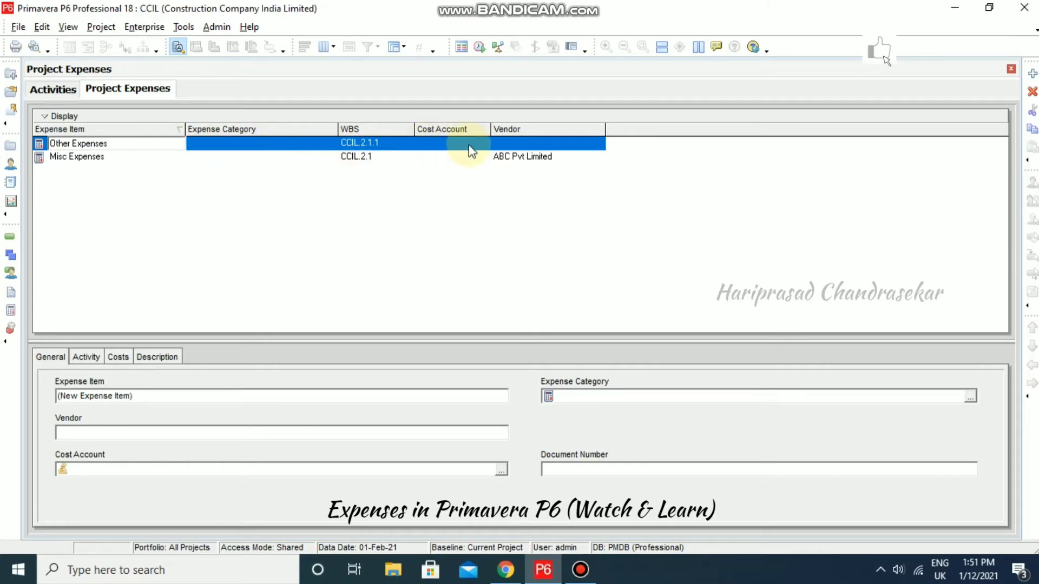
Step: Set the Other Expenses vendor to ADC Pvt Limited and return to the Activities view
{"action": "left_click", "coordinate": [510, 157]}
{"action": "left_click", "coordinate": [529, 158]}
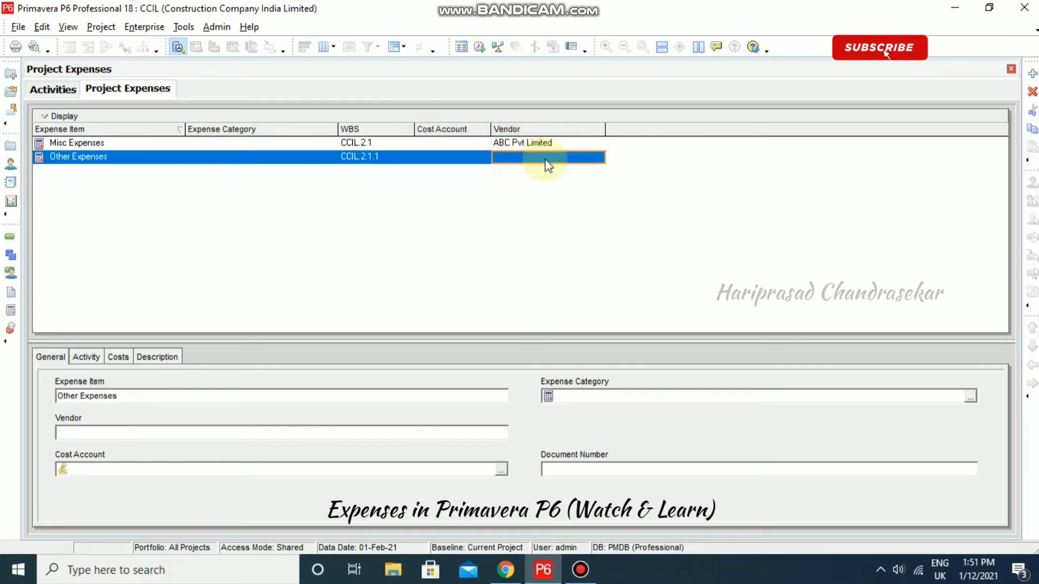
{"action": "left_click", "coordinate": [547, 158]}
{"action": "type", "text": "ADC Pvt Limited"}
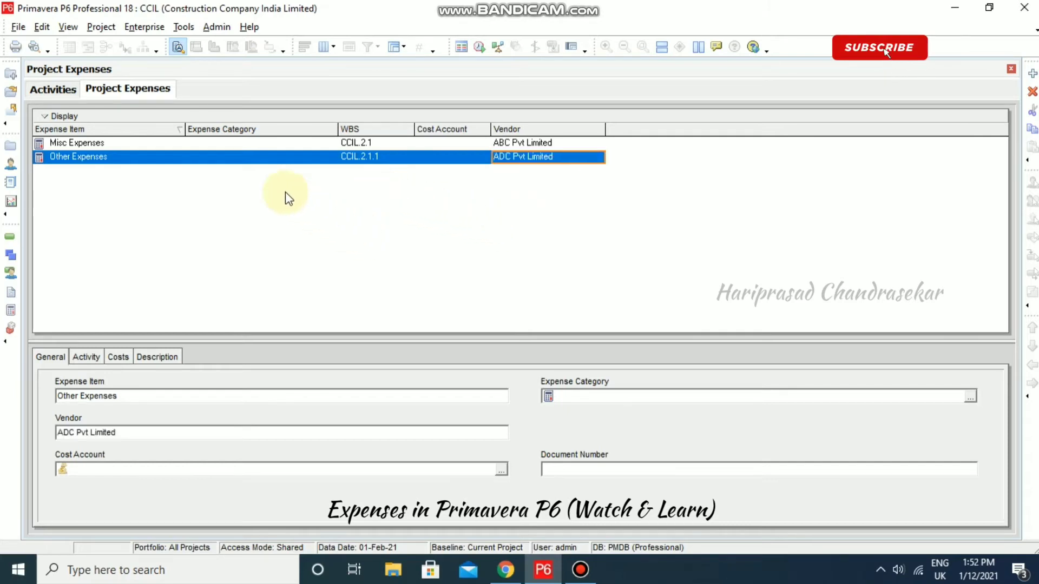
{"action": "left_click", "coordinate": [52, 91]}
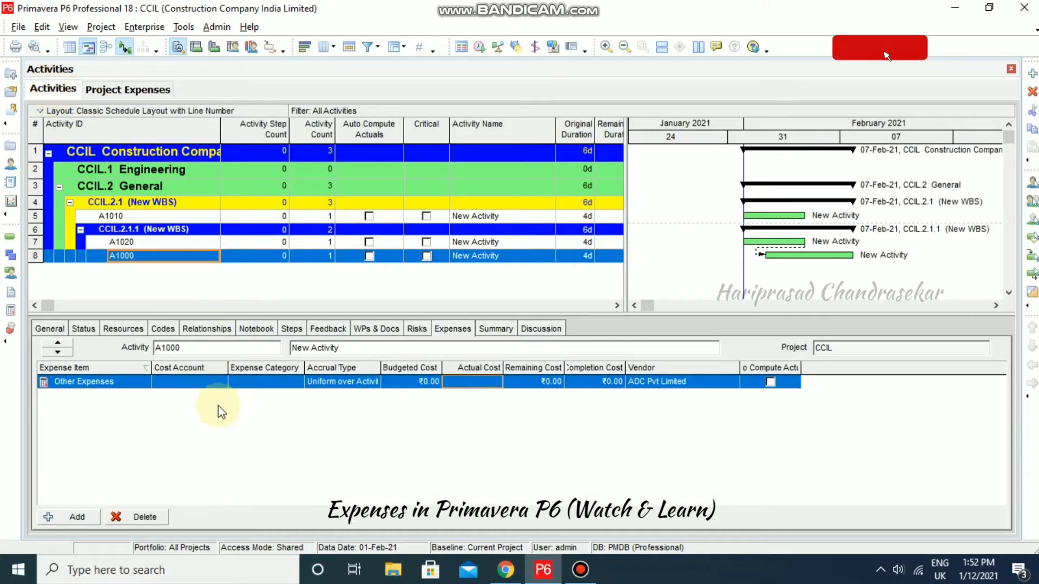
Step: Check the expenses of A1020 and A1010, then open the cost account picker for A1000's Other Expenses
{"action": "left_click", "coordinate": [171, 244]}
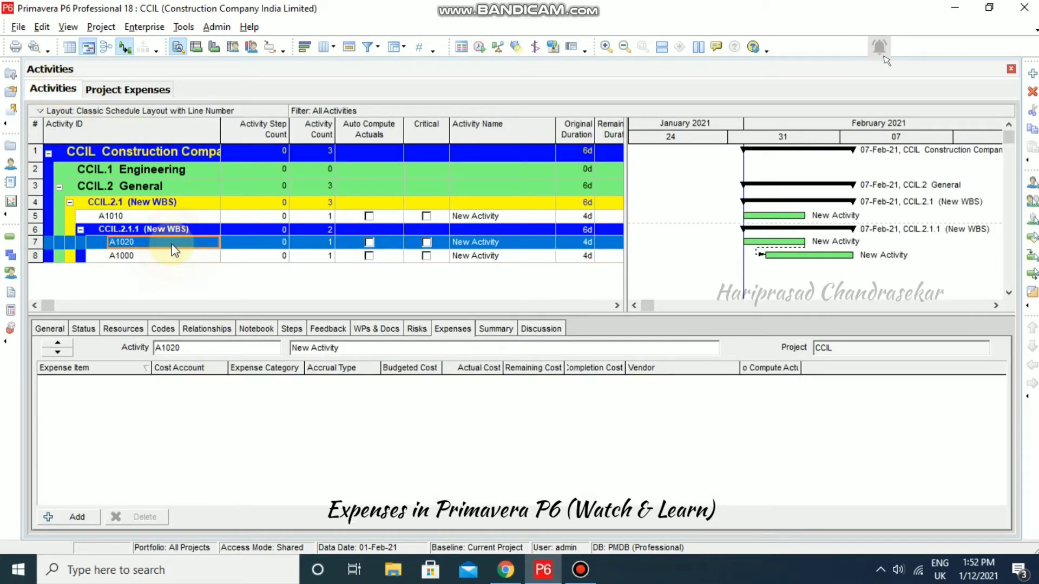
{"action": "left_click", "coordinate": [162, 256]}
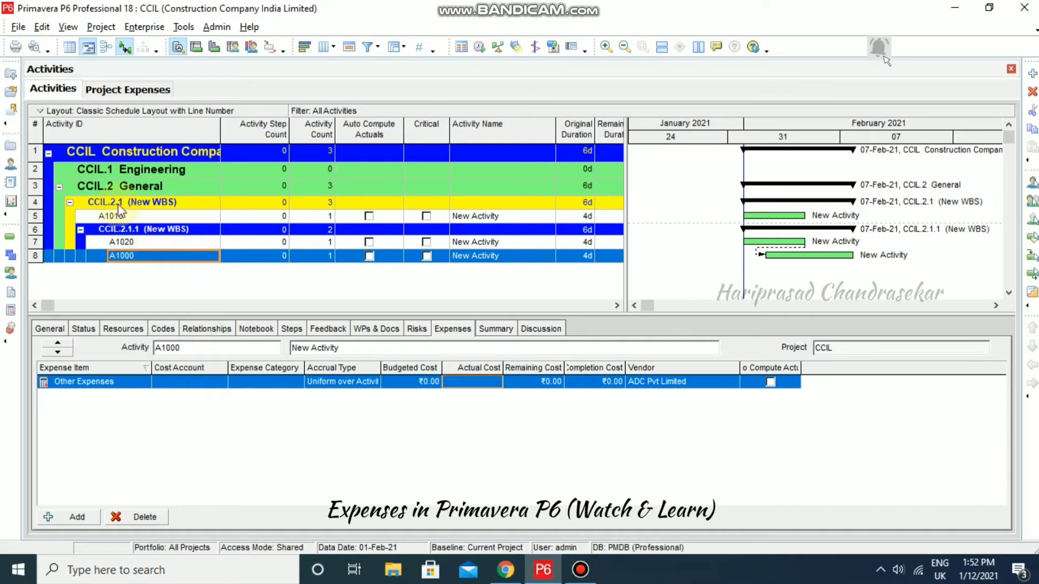
{"action": "left_click", "coordinate": [132, 218]}
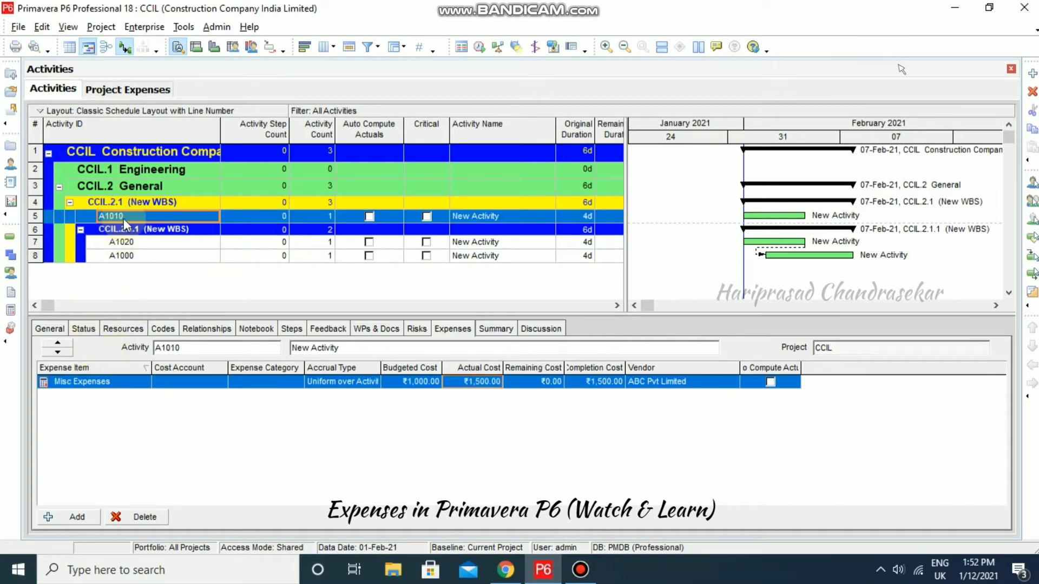
{"action": "left_click", "coordinate": [136, 257]}
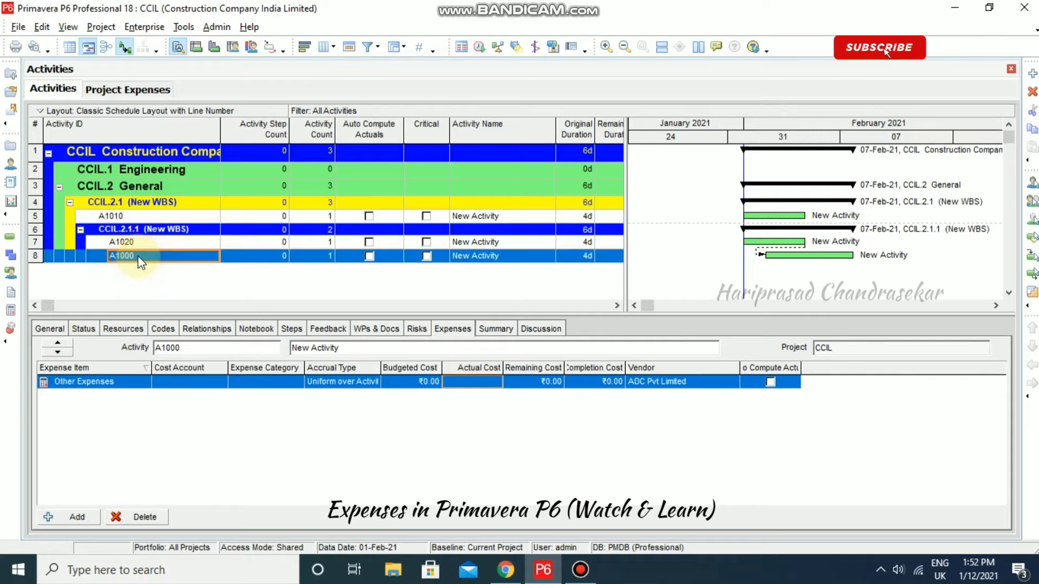
{"action": "left_click", "coordinate": [220, 385]}
{"action": "left_click", "coordinate": [221, 384]}
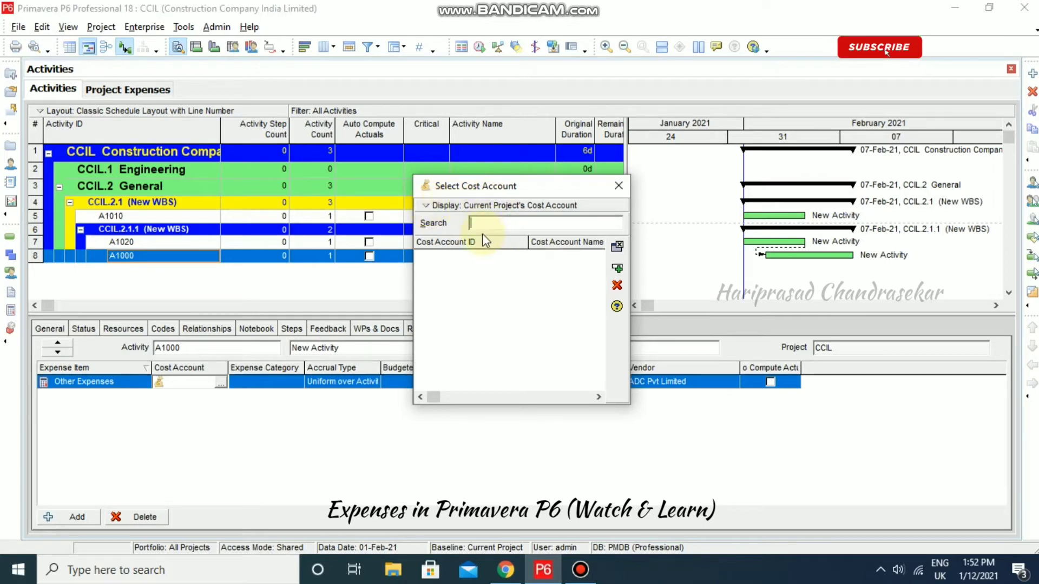
Step: Filter the picker to all cost accounts and assign 00100 to Other Expenses
{"action": "left_click", "coordinate": [434, 207]}
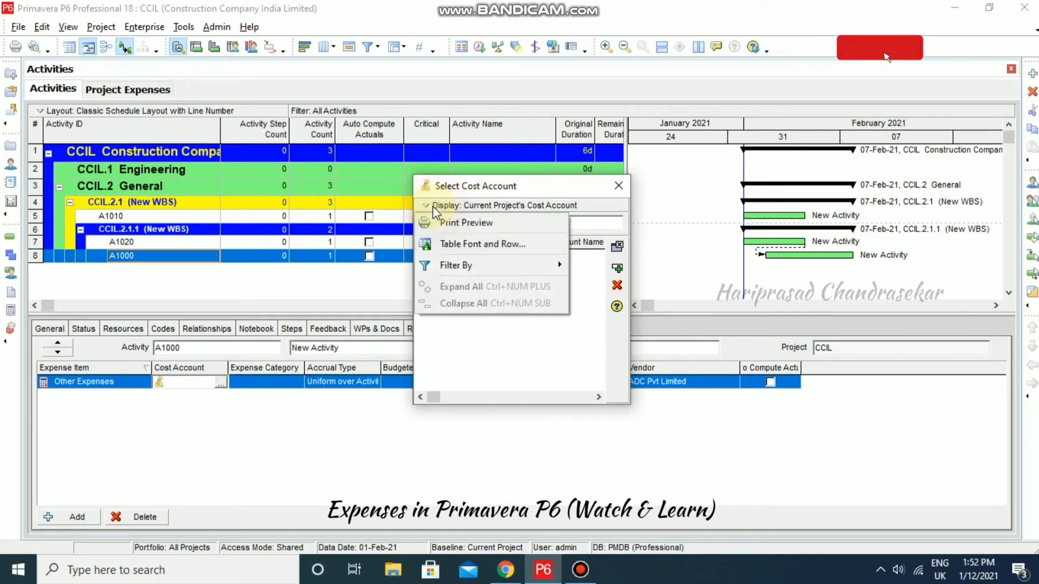
{"action": "mouse_move", "coordinate": [546, 265]}
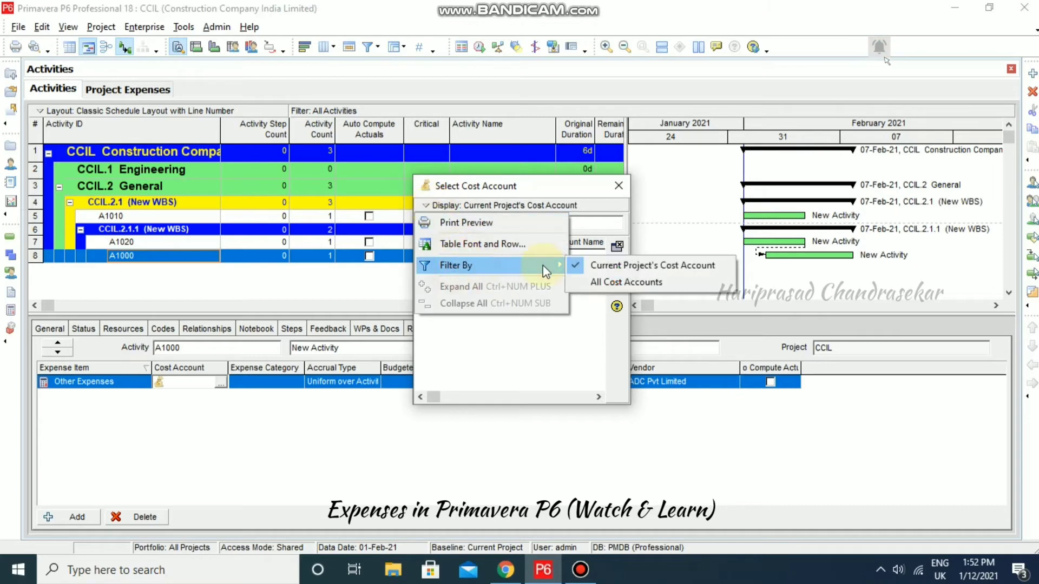
{"action": "left_click", "coordinate": [631, 282]}
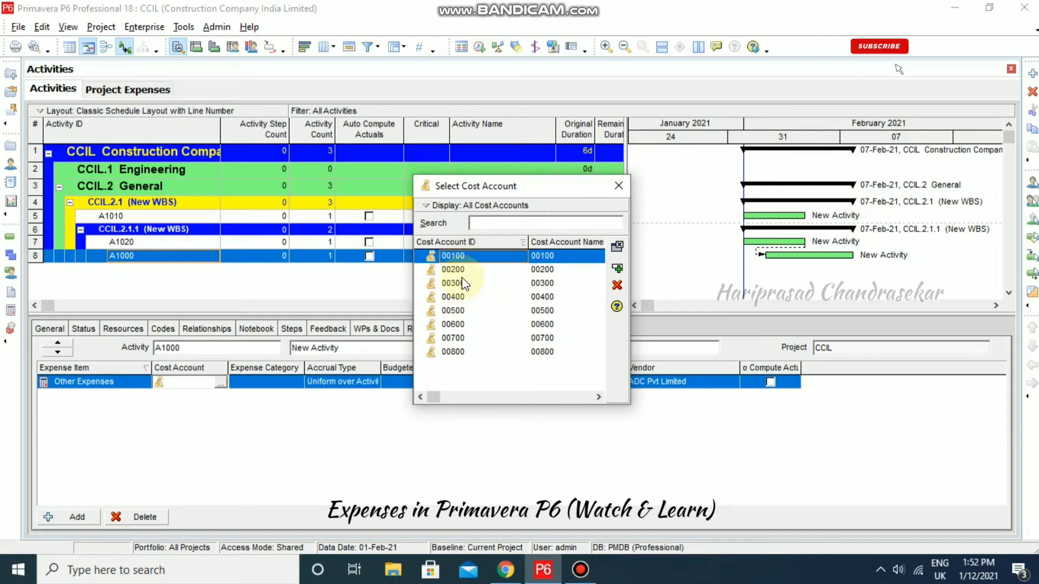
{"action": "double_click", "coordinate": [455, 256]}
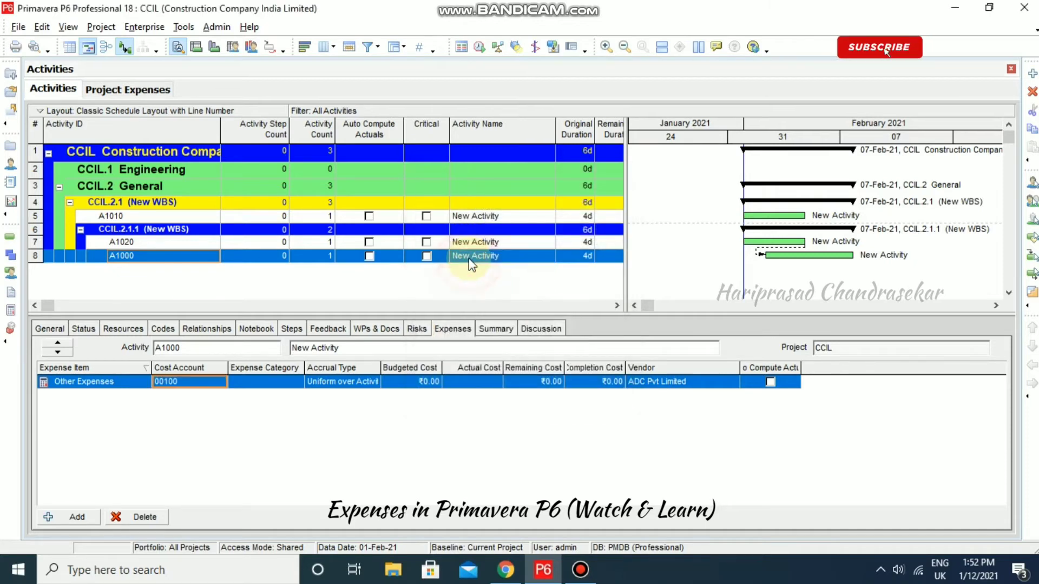
{"action": "left_click", "coordinate": [294, 384]}
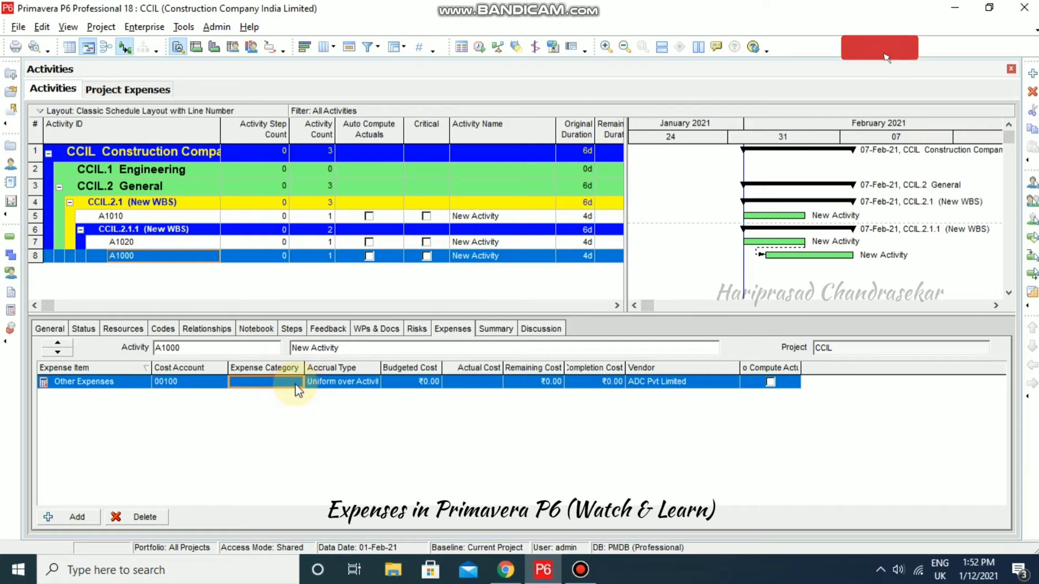
Step: Choose Administration as the expense category of A1000's Other Expenses
{"action": "left_click", "coordinate": [296, 383]}
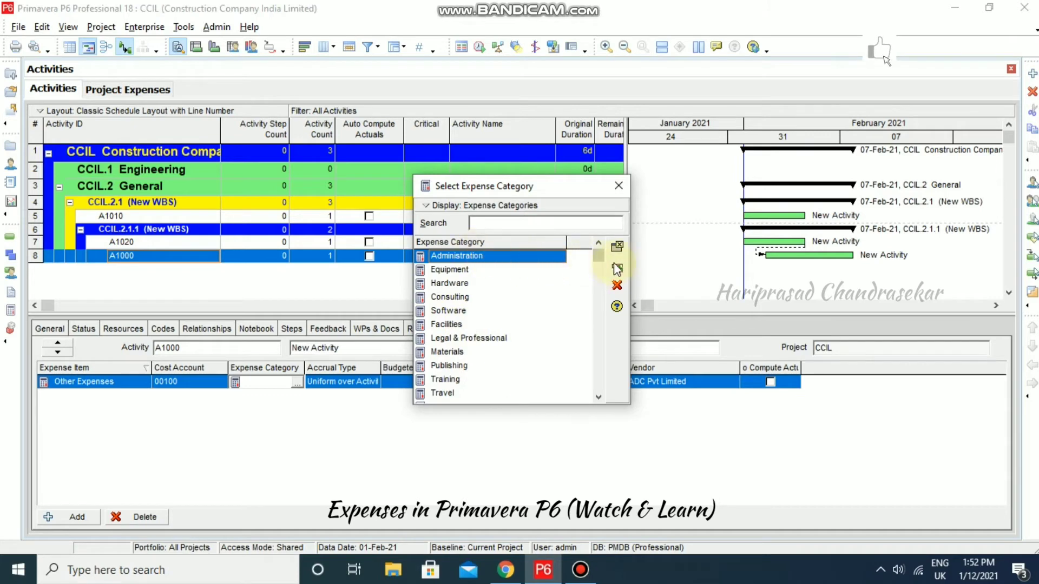
{"action": "left_click", "coordinate": [617, 248]}
{"action": "left_click", "coordinate": [283, 420]}
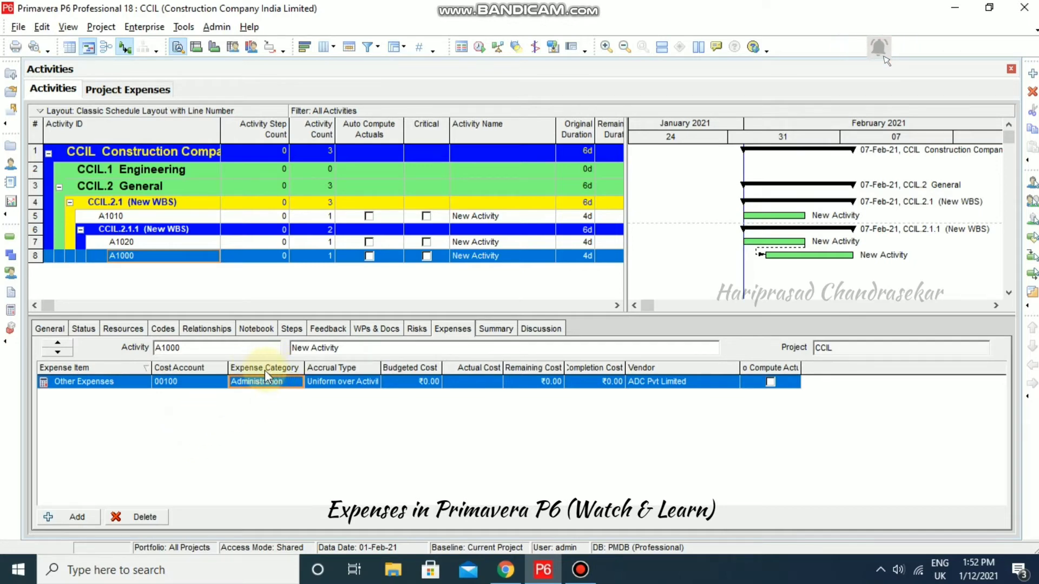
Step: Add a new expense category in Admin Categories and move it to the bottom of the list
{"action": "left_click", "coordinate": [216, 28]}
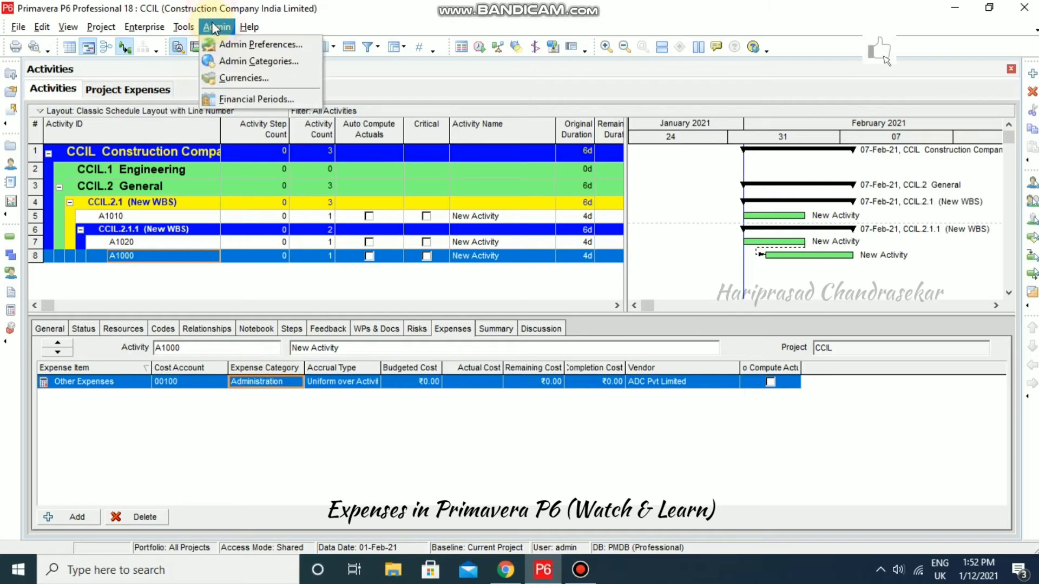
{"action": "left_click", "coordinate": [256, 62]}
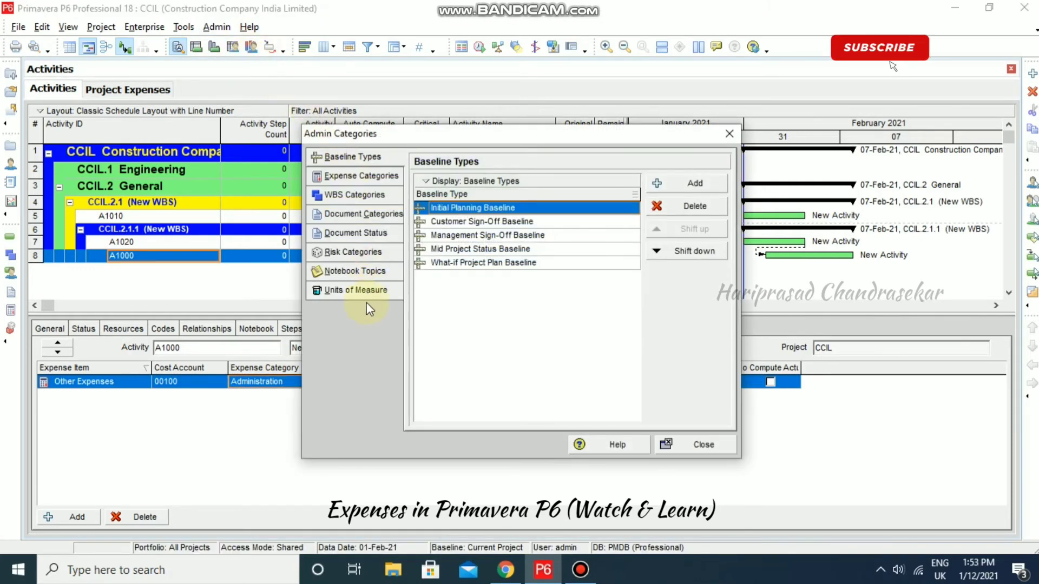
{"action": "left_click", "coordinate": [358, 177]}
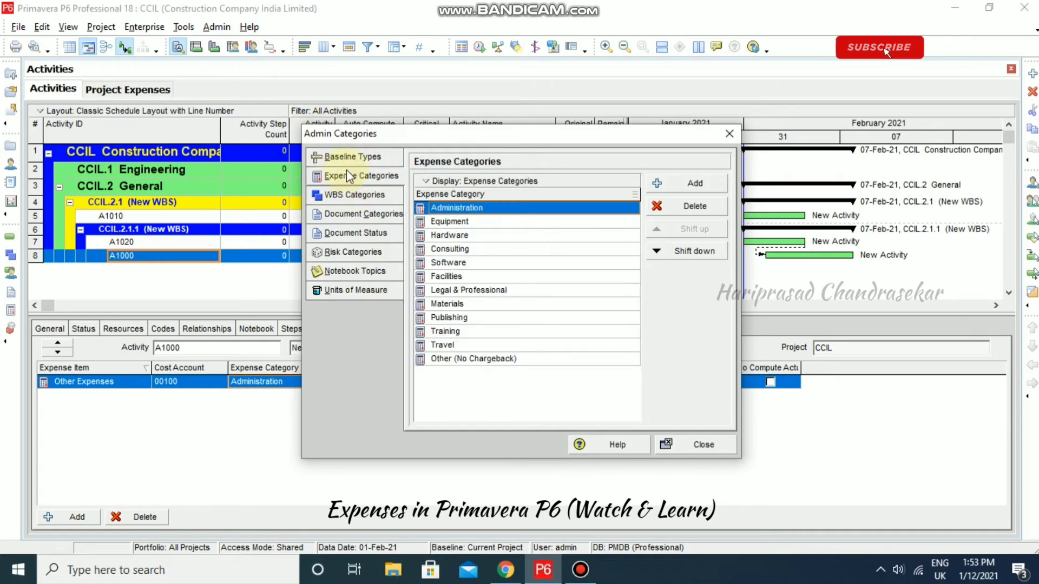
{"action": "left_click", "coordinate": [702, 183]}
{"action": "left_click", "coordinate": [687, 250]}
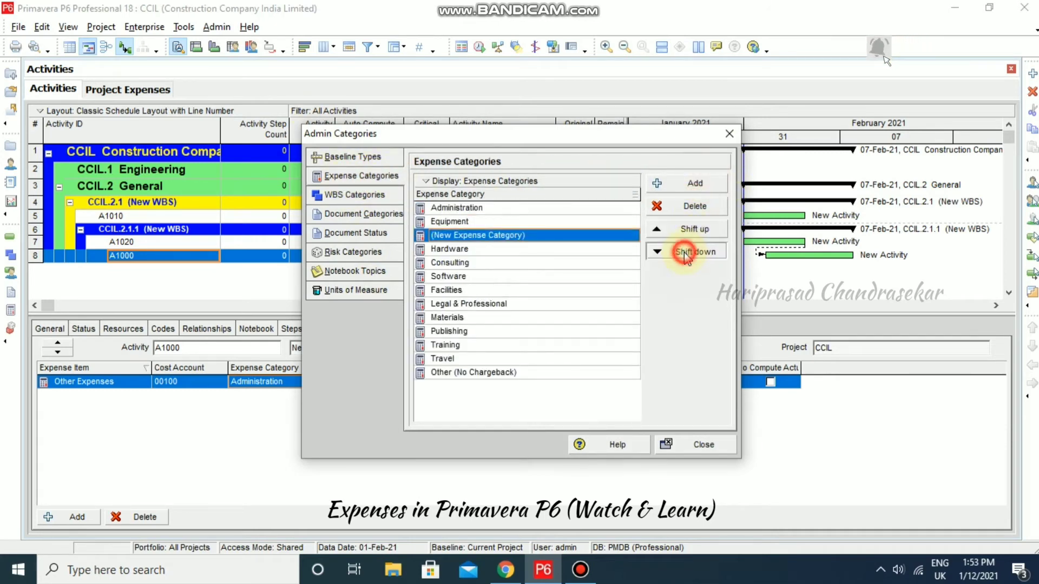
{"action": "left_click", "coordinate": [686, 250]}
{"action": "left_click", "coordinate": [686, 250]}
{"action": "left_click", "coordinate": [687, 250]}
{"action": "left_click", "coordinate": [687, 251]}
{"action": "left_click", "coordinate": [686, 251]}
{"action": "left_click", "coordinate": [686, 250]}
{"action": "left_click", "coordinate": [684, 252]}
{"action": "left_click", "coordinate": [685, 251]}
{"action": "left_click", "coordinate": [684, 252]}
{"action": "left_click", "coordinate": [684, 252]}
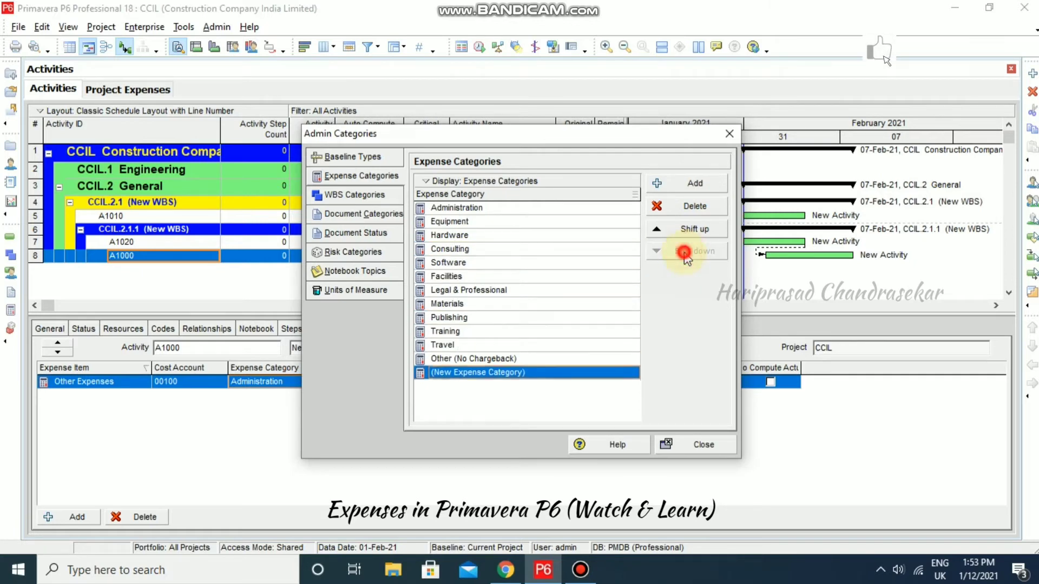
Step: Rename the new category to '(New Expense Category) - Misc' and close Admin Categories
{"action": "left_click", "coordinate": [575, 371]}
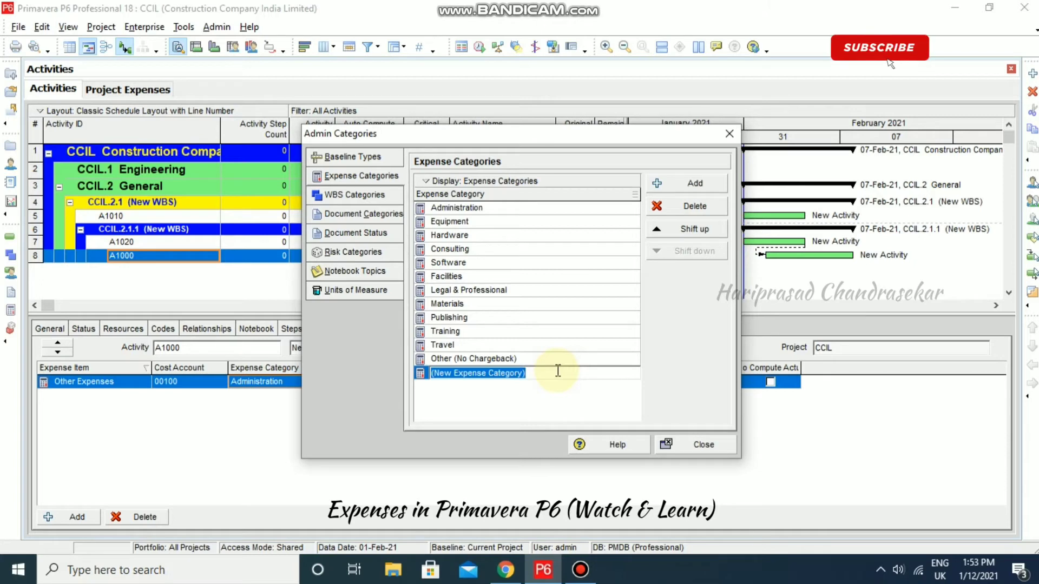
{"action": "left_click", "coordinate": [558, 371]}
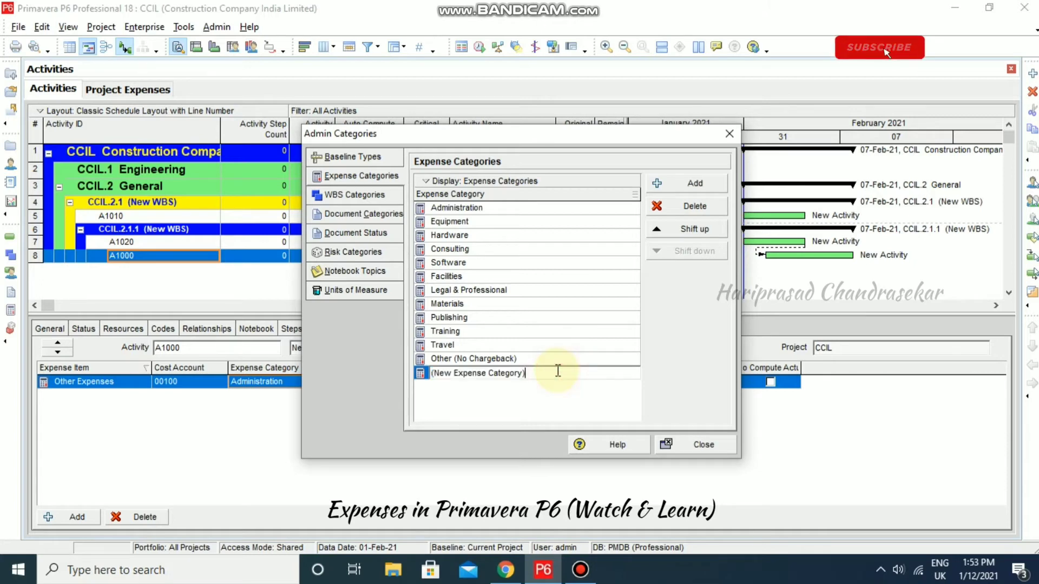
{"action": "type", "text": "- Misc"}
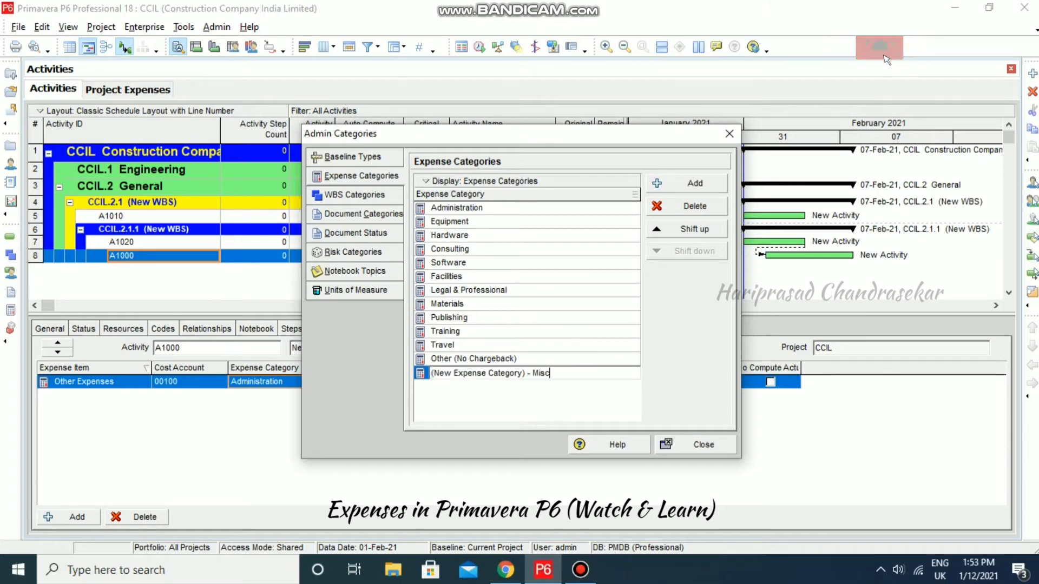
{"action": "left_click", "coordinate": [711, 444]}
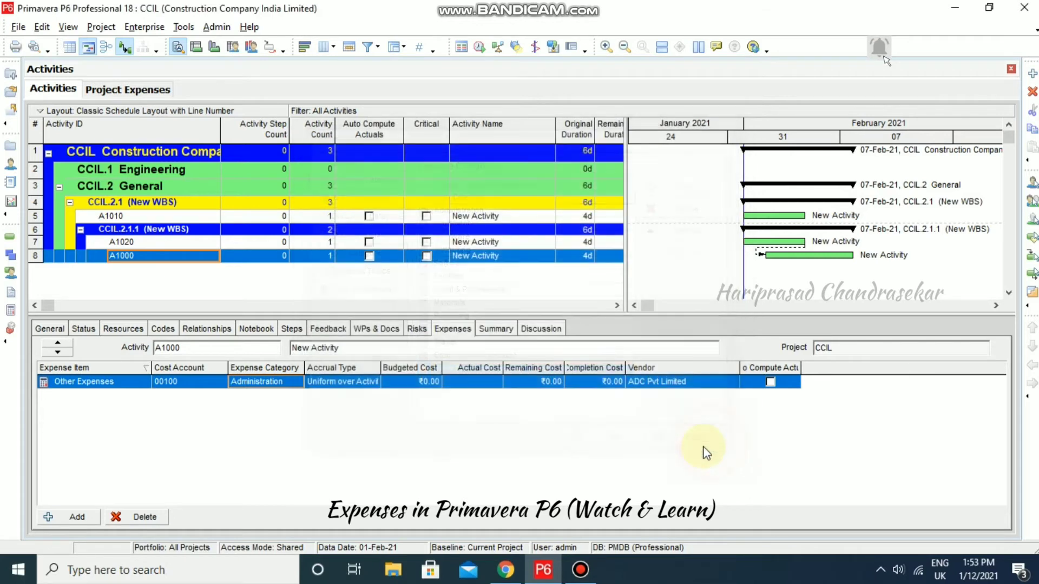
Step: Switch the Other Expenses expense category from Administration to '(New Expense Category) - Misc'
{"action": "left_click", "coordinate": [300, 385]}
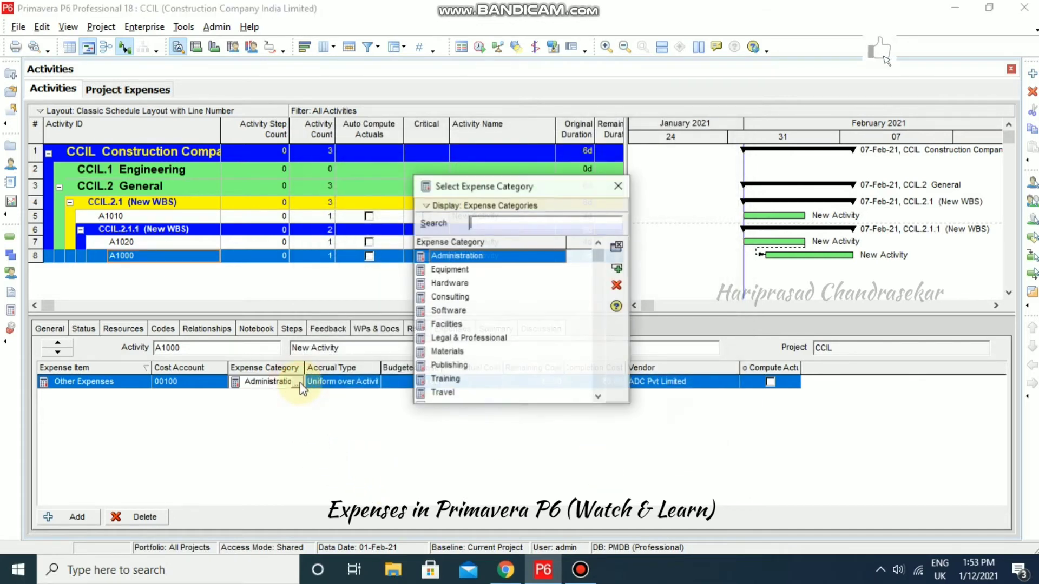
{"action": "left_click", "coordinate": [598, 262]}
{"action": "scroll", "coordinate": [608, 300], "scroll_direction": "down", "scroll_amount": 2}
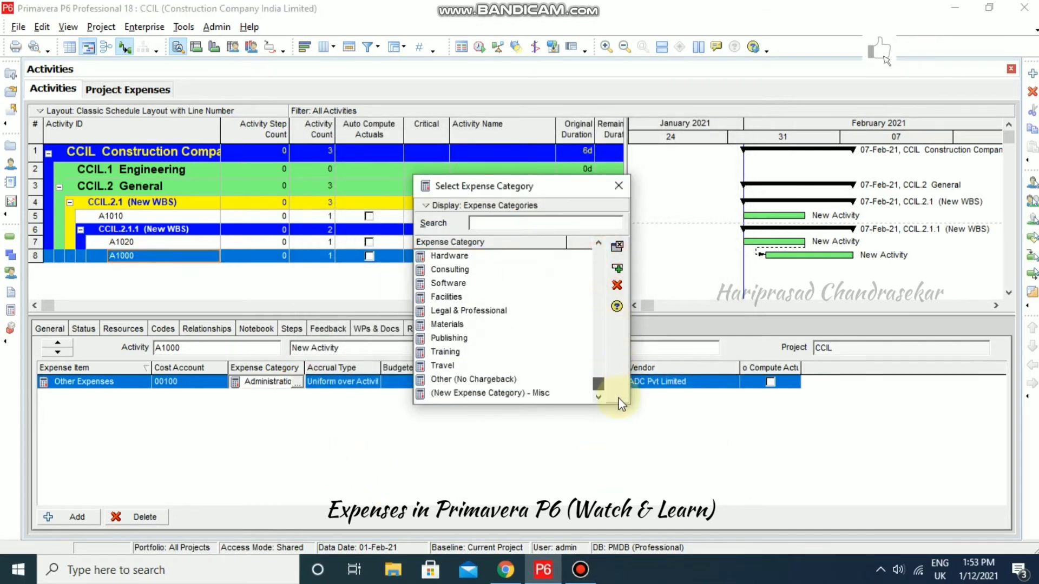
{"action": "left_click", "coordinate": [498, 393]}
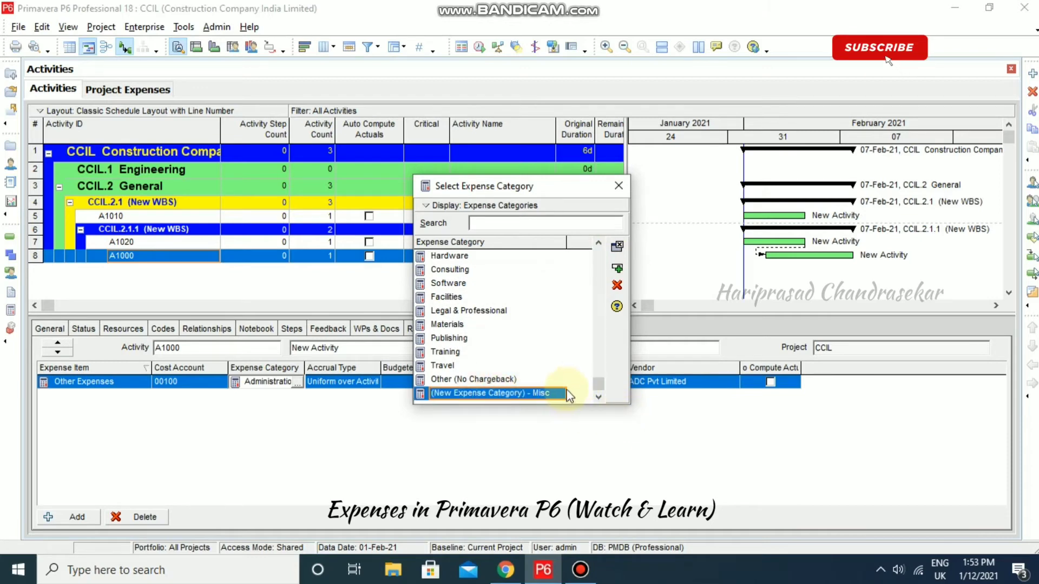
{"action": "left_click", "coordinate": [617, 246]}
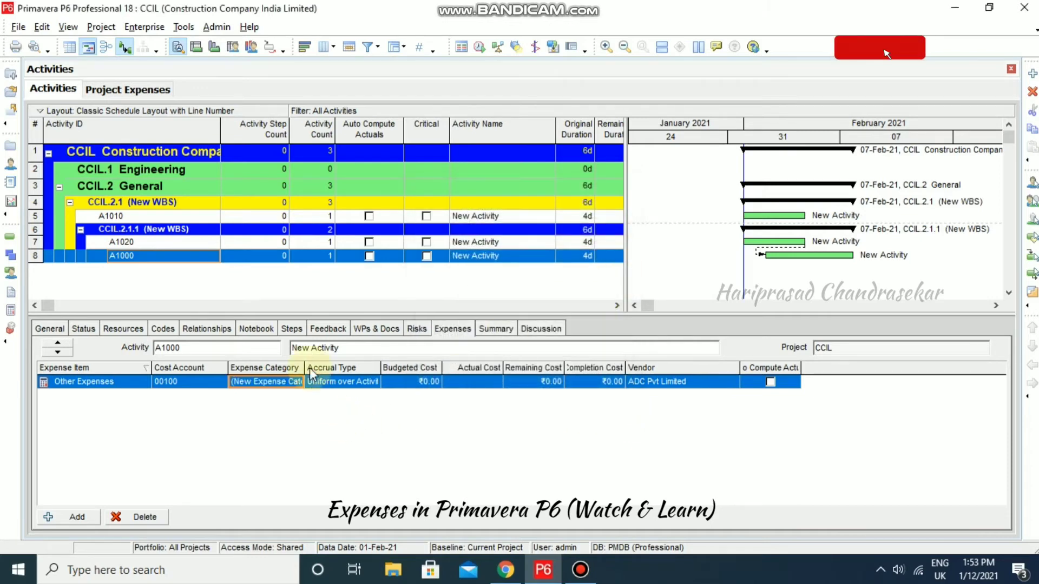
{"action": "left_click", "coordinate": [215, 382]}
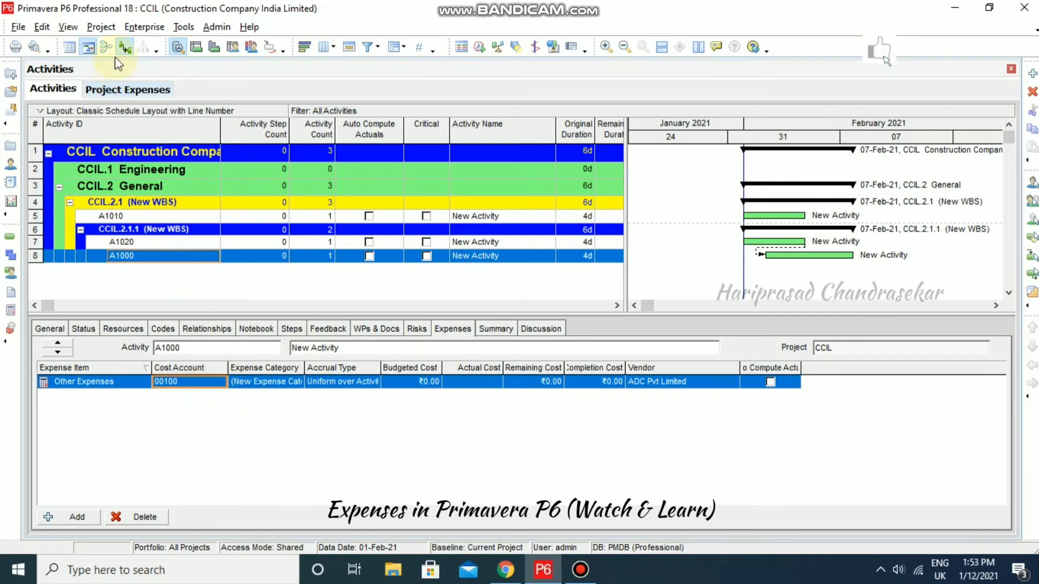
Step: Create a new cost account A at the end of the enterprise cost account list
{"action": "left_click", "coordinate": [143, 27]}
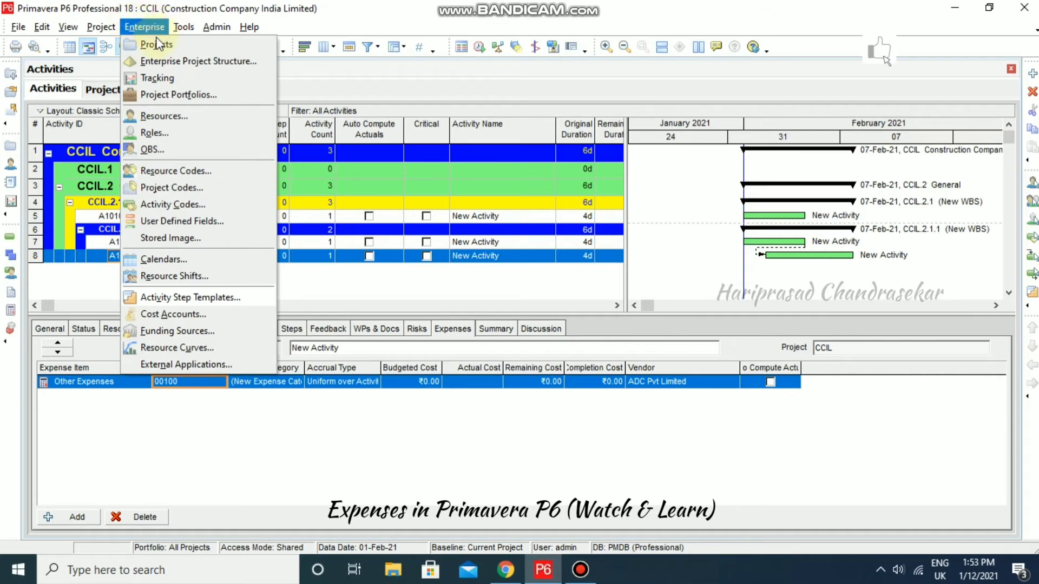
{"action": "left_click", "coordinate": [183, 314]}
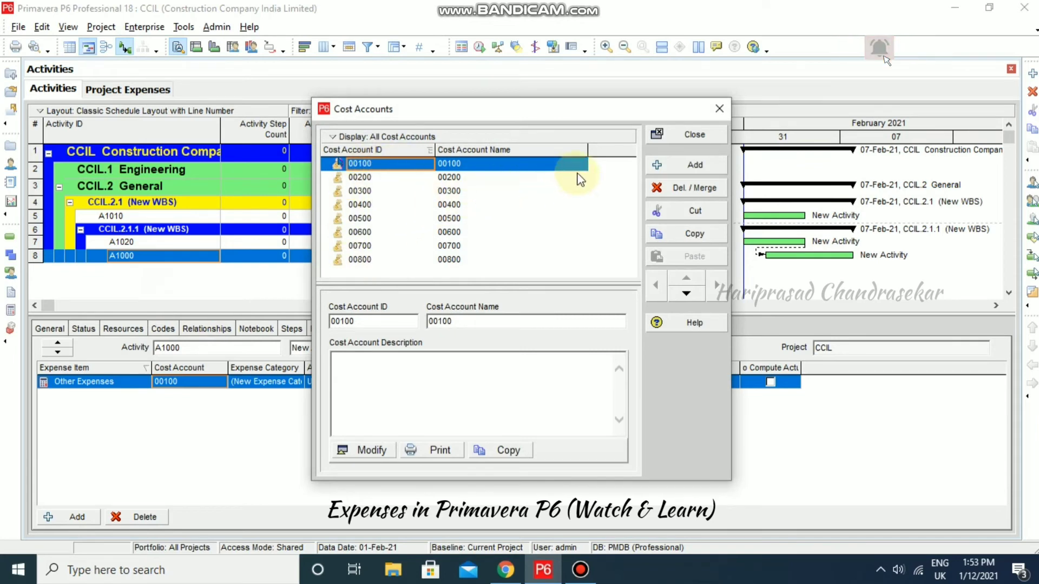
{"action": "left_click", "coordinate": [715, 171]}
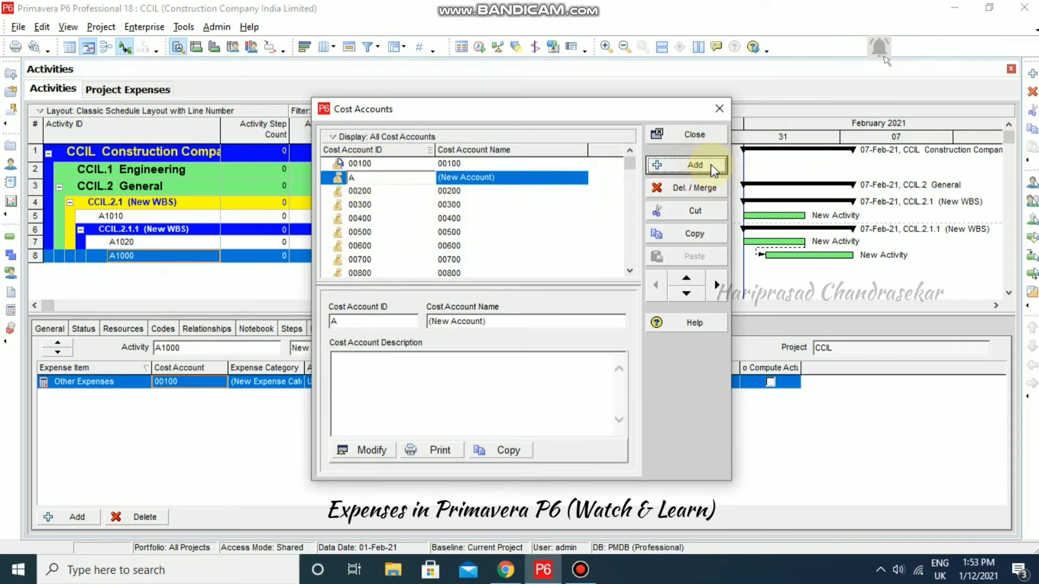
{"action": "left_click", "coordinate": [687, 293]}
{"action": "left_click", "coordinate": [687, 294]}
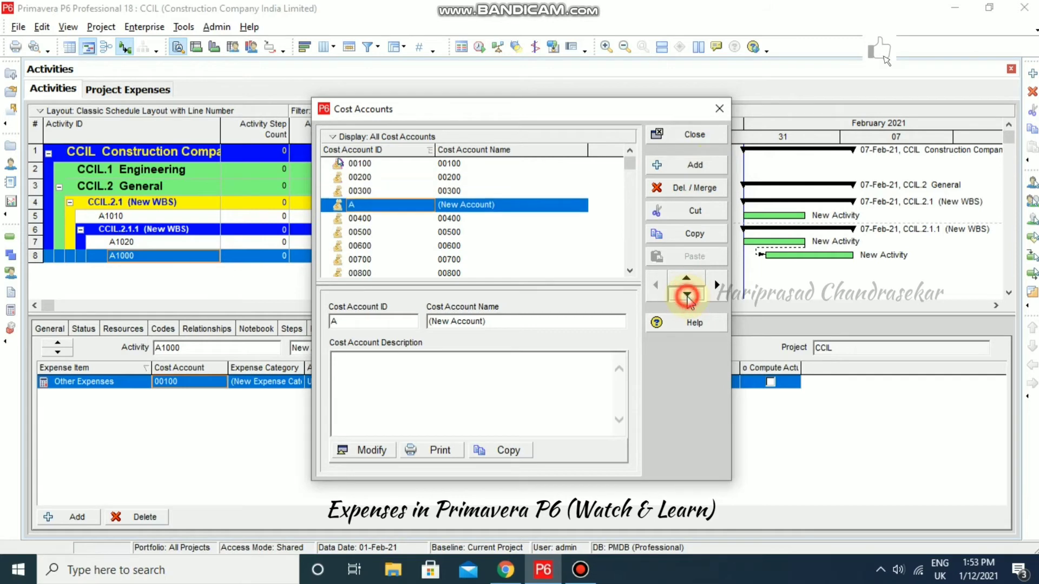
{"action": "left_click", "coordinate": [686, 294]}
{"action": "left_click", "coordinate": [686, 293]}
{"action": "left_click", "coordinate": [687, 294]}
{"action": "left_click", "coordinate": [686, 295]}
{"action": "left_click", "coordinate": [686, 295]}
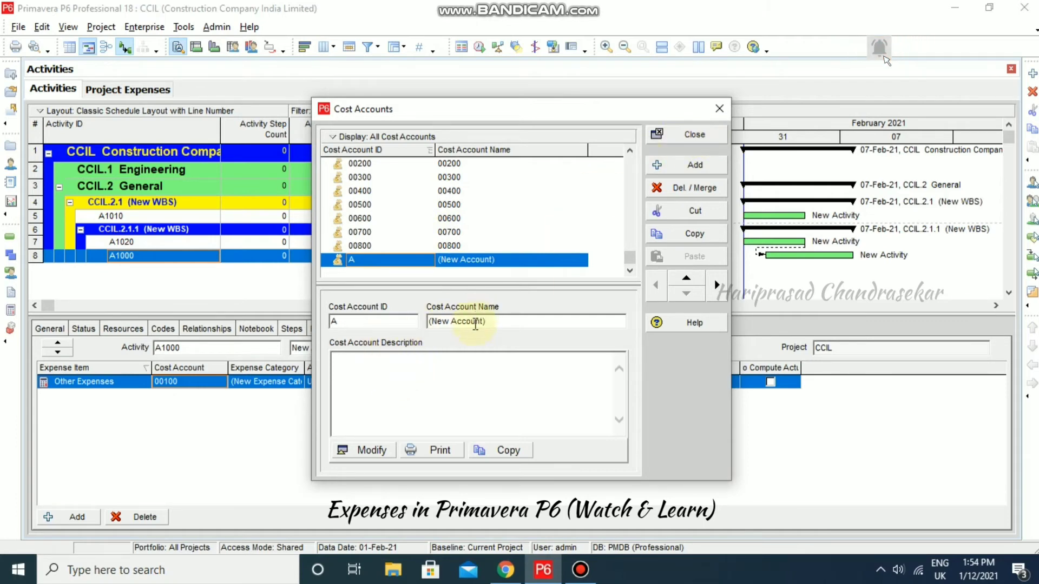
{"action": "left_click", "coordinate": [695, 135]}
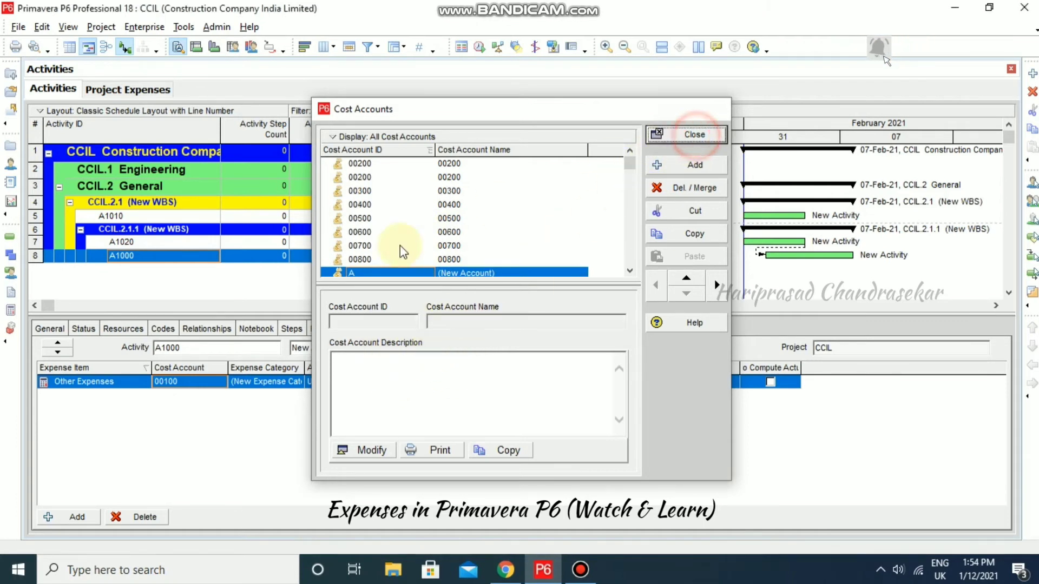
Step: Assign cost account A to A1000's Other Expenses in place of 00100
{"action": "left_click", "coordinate": [180, 383]}
{"action": "left_click", "coordinate": [221, 382]}
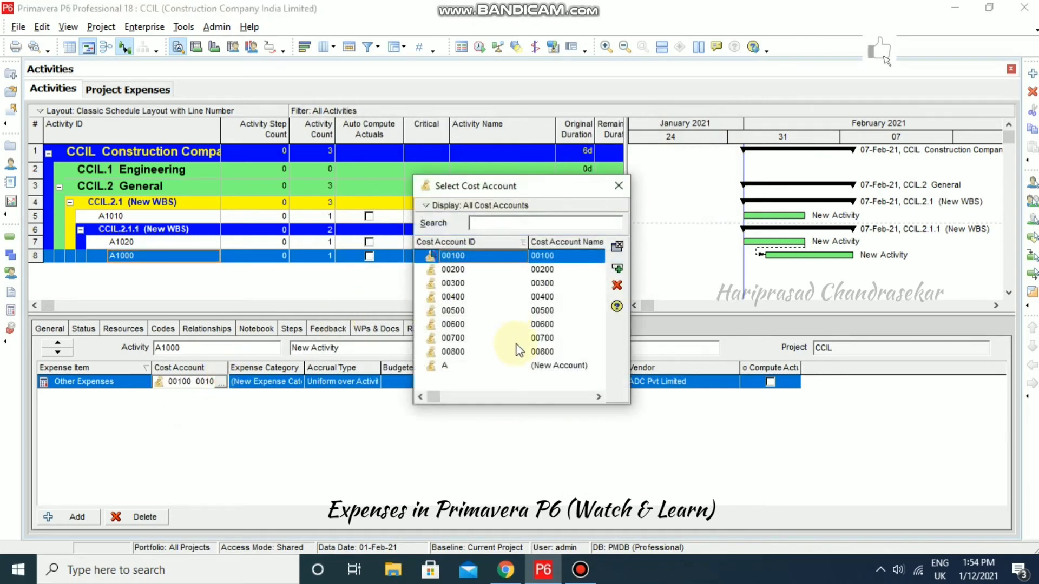
{"action": "left_click", "coordinate": [504, 366]}
{"action": "left_click", "coordinate": [617, 246]}
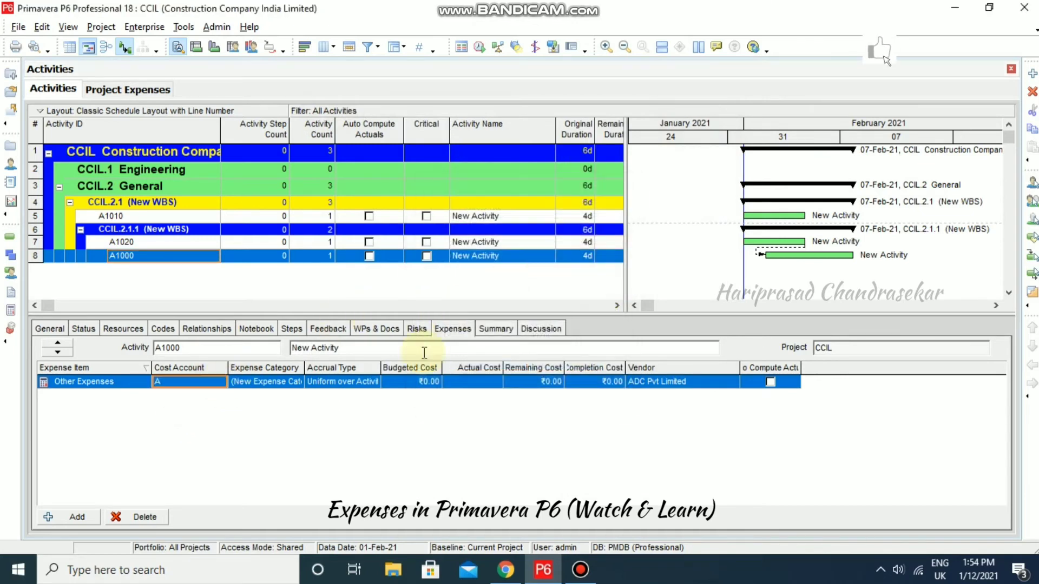
{"action": "left_click", "coordinate": [242, 425]}
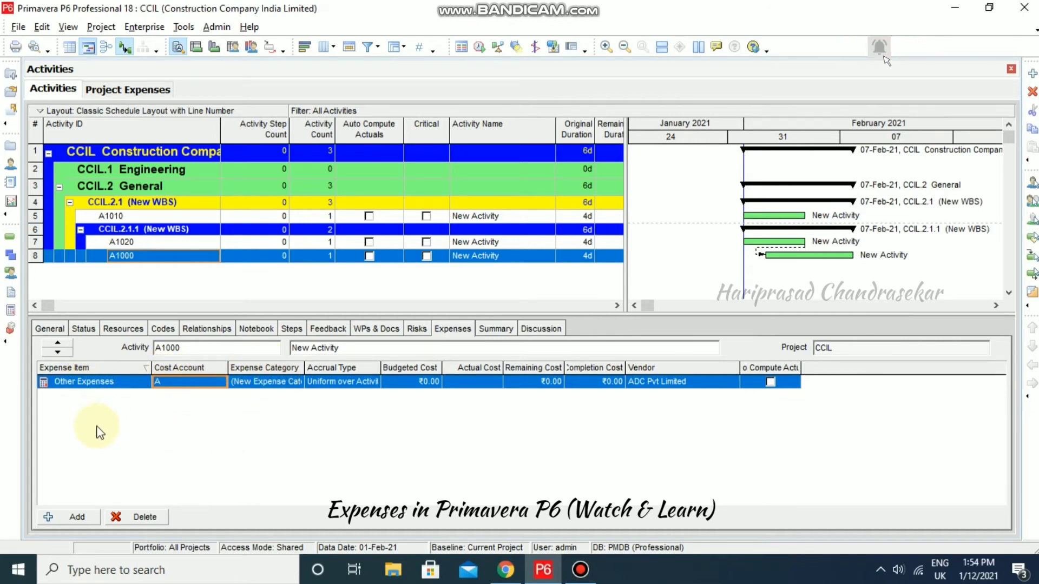
Step: Add a second expense item to A1000 with ₹500 budgeted and ₹700 actual cost
{"action": "left_click", "coordinate": [74, 516]}
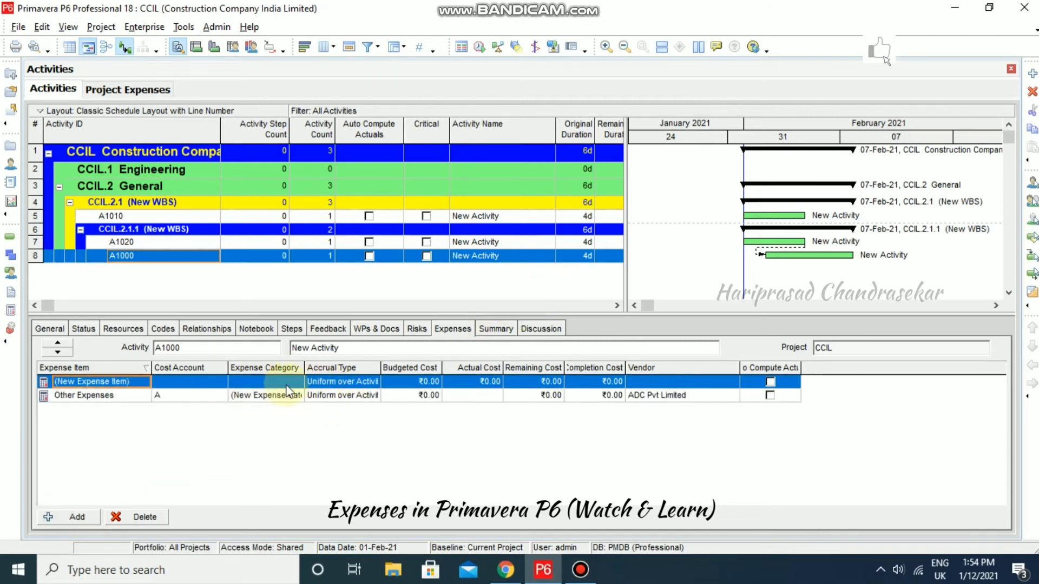
{"action": "left_click", "coordinate": [416, 381]}
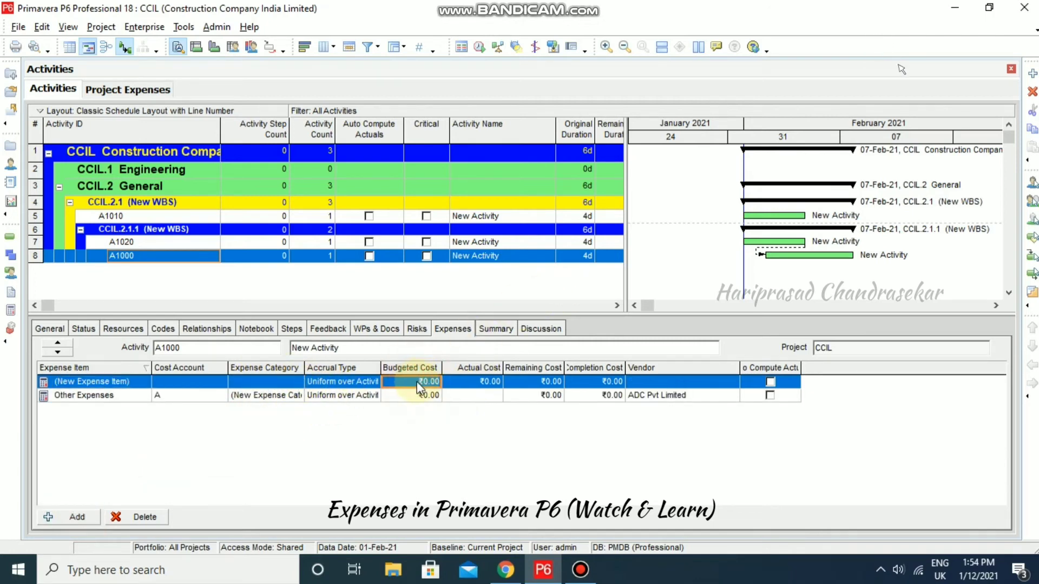
{"action": "type", "text": "500"}
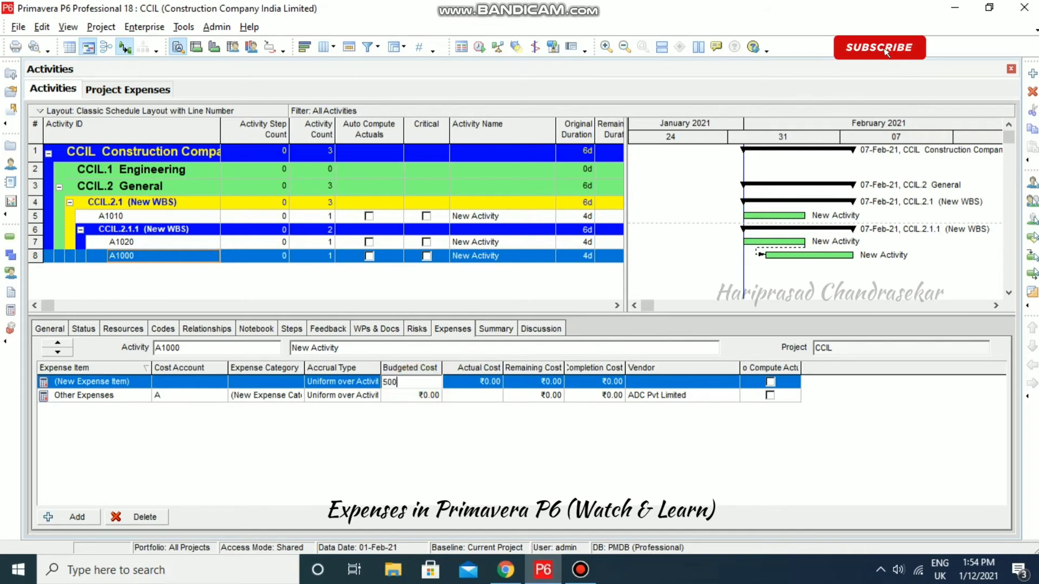
{"action": "left_click", "coordinate": [486, 381]}
{"action": "type", "text": "700"}
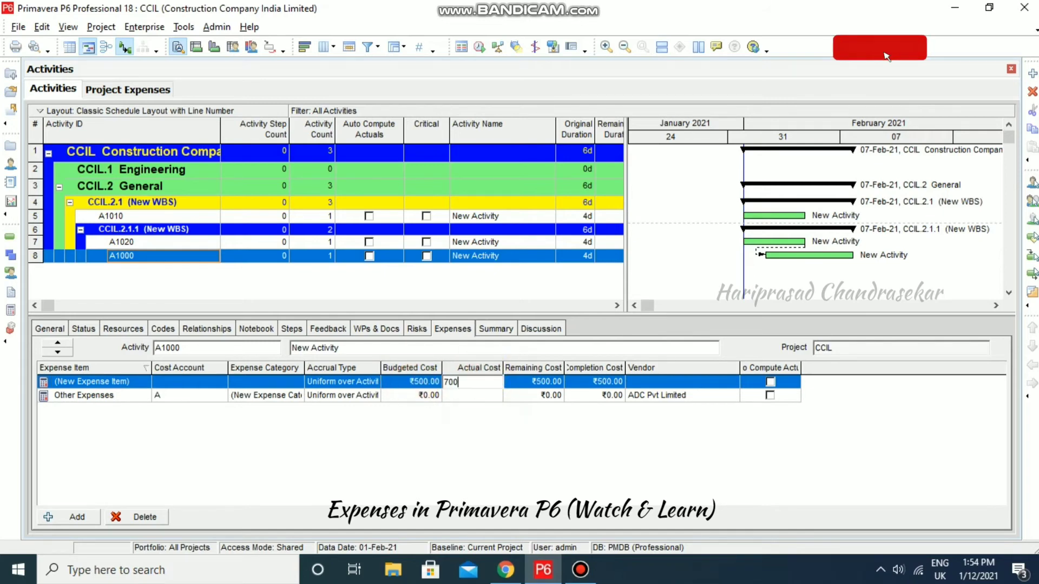
{"action": "left_click", "coordinate": [455, 397]}
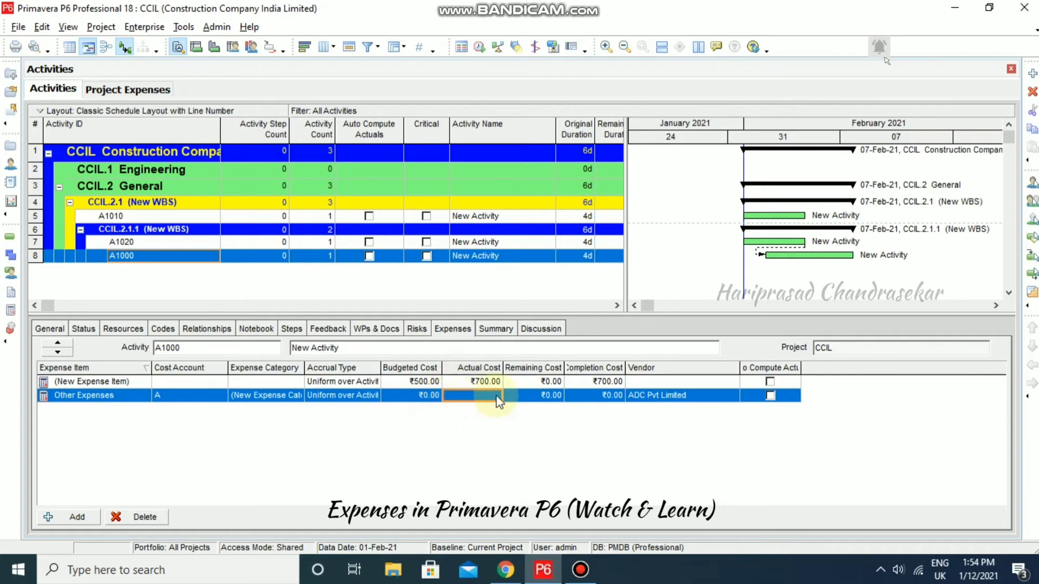
Step: Give Other Expenses ₹2,000 budgeted and ₹300 actual cost, leaving ₹1,700 remaining
{"action": "left_click", "coordinate": [428, 395]}
{"action": "type", "text": "2"}
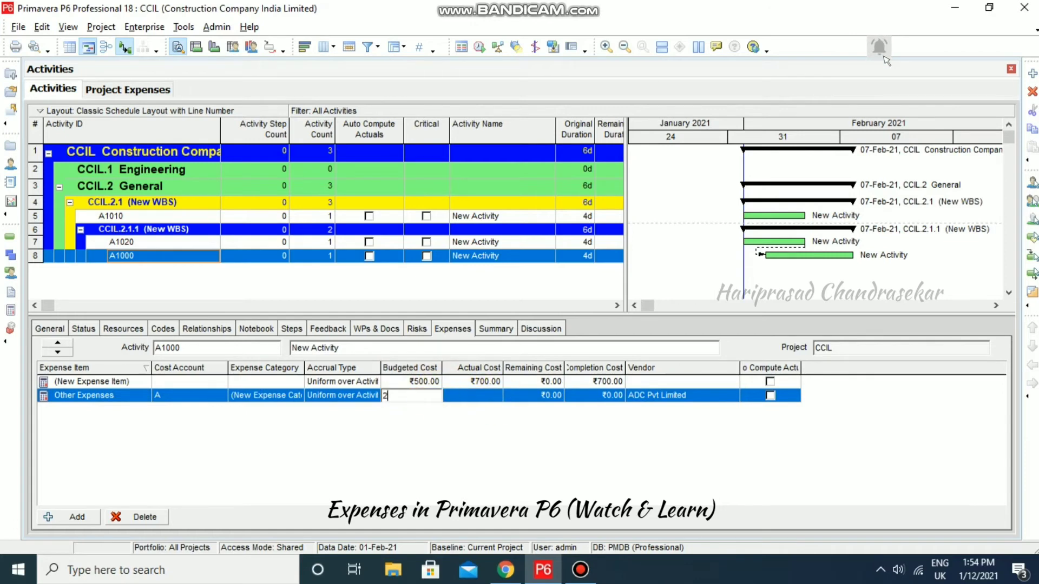
{"action": "type", "text": ",000"}
{"action": "left_click", "coordinate": [466, 420]}
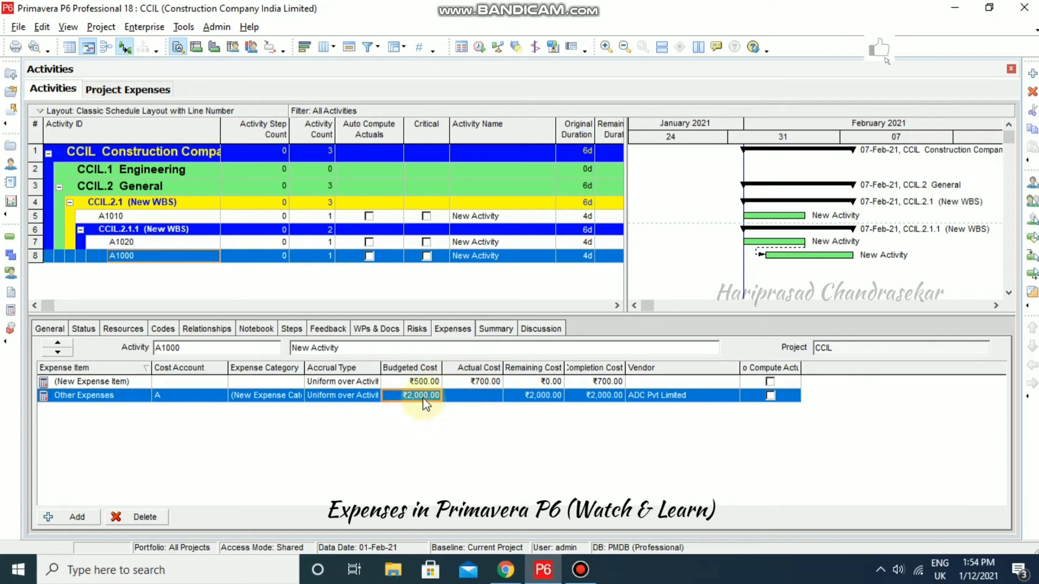
{"action": "left_click", "coordinate": [480, 397]}
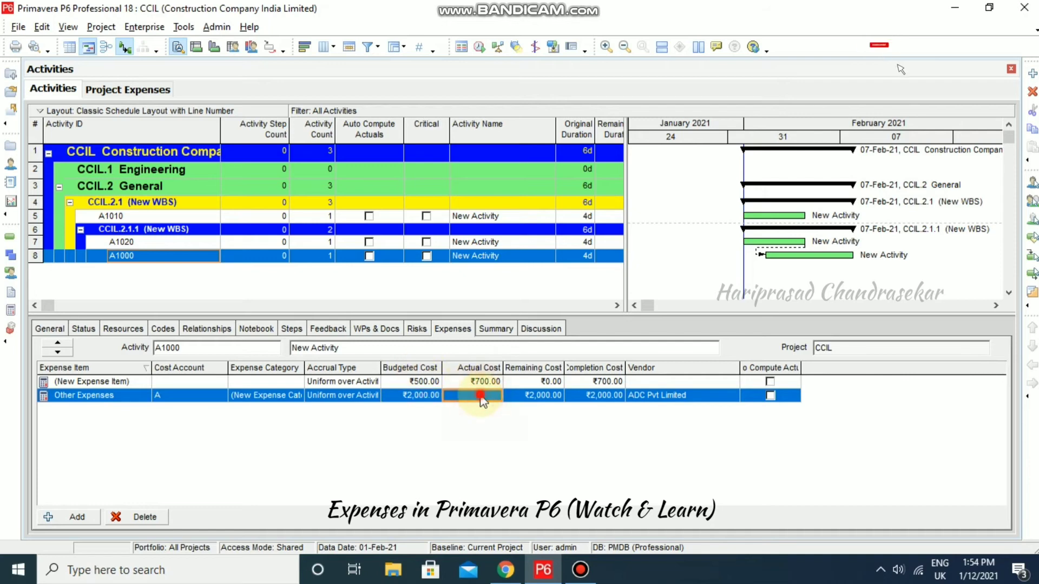
{"action": "type", "text": "300"}
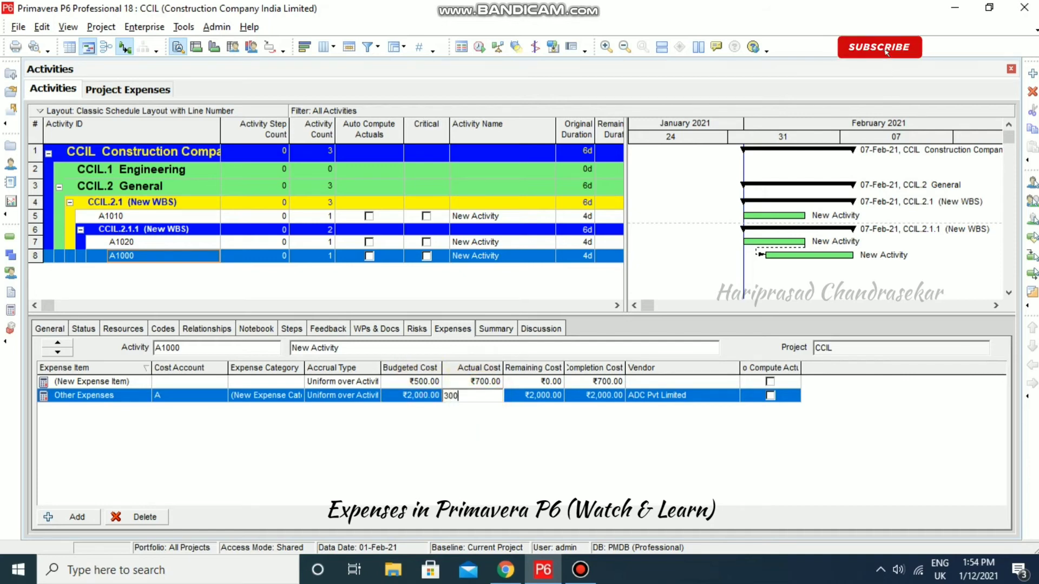
{"action": "left_click", "coordinate": [495, 432]}
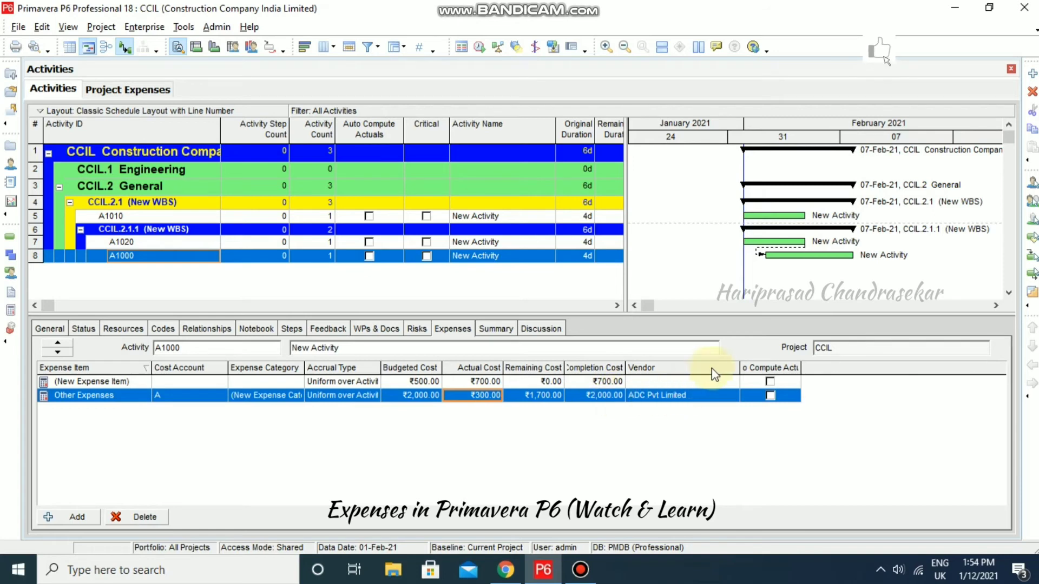
Step: Widen the Auto Compute Actuals column so the At Completion Cost and Auto Compute Actuals headers display in full
{"action": "left_click_drag", "start_coordinate": [804, 363], "coordinate": [926, 363]}
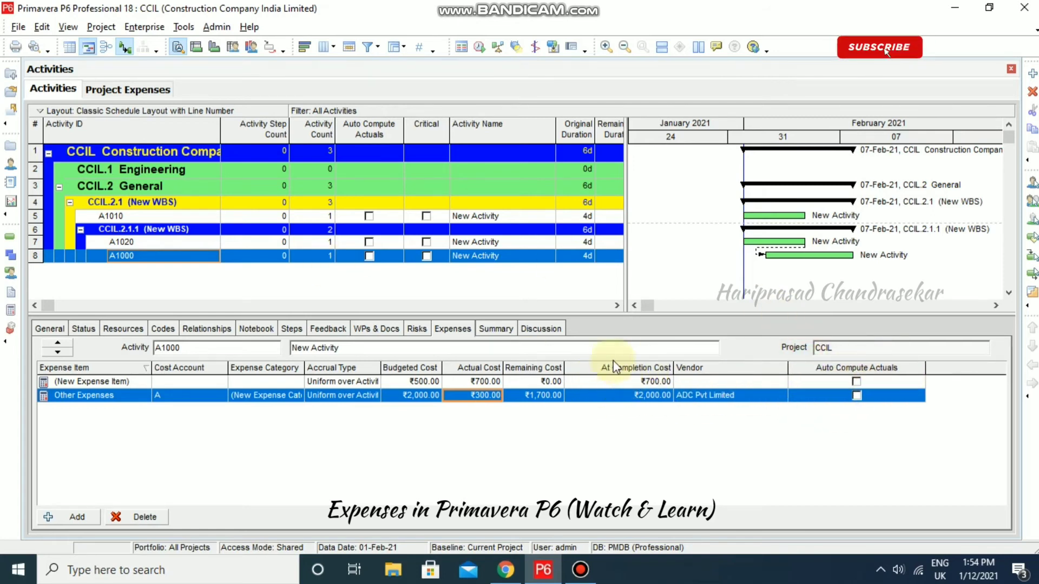